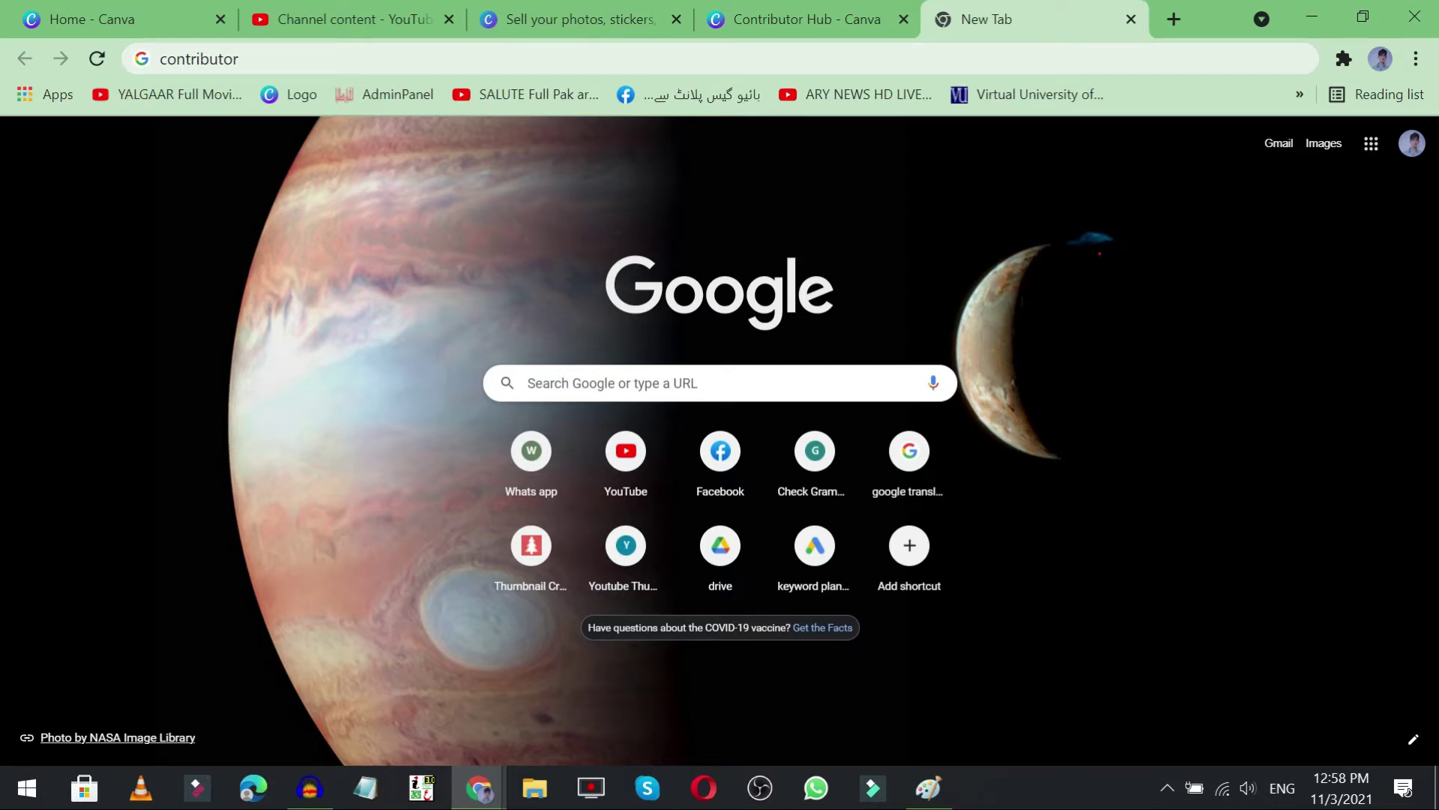
# Step: Search Google for "contributor in canva"
pyautogui.click(308, 54)
pyautogui.click(308, 54)
pyautogui.write('i')
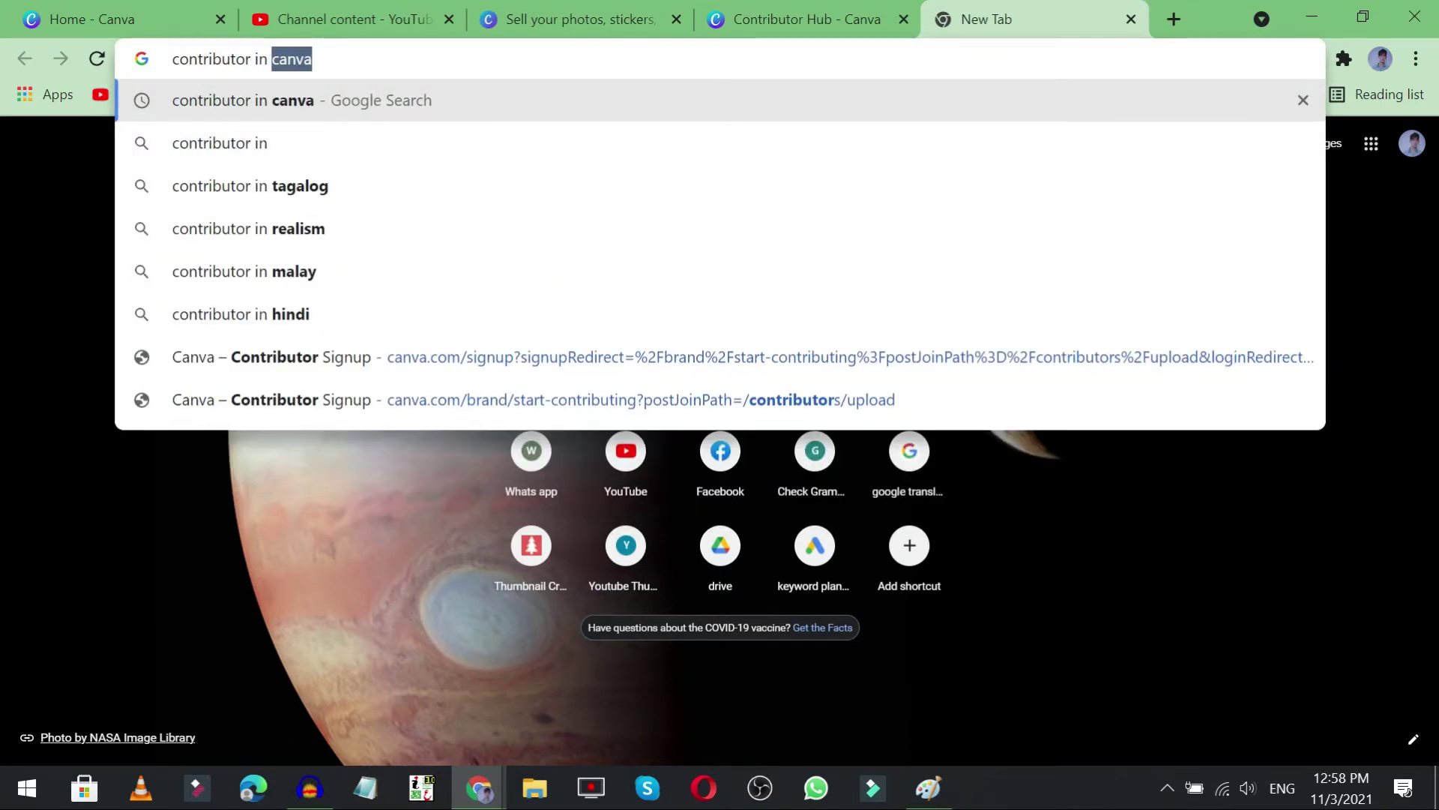
pyautogui.write('n')
pyautogui.press('Return')
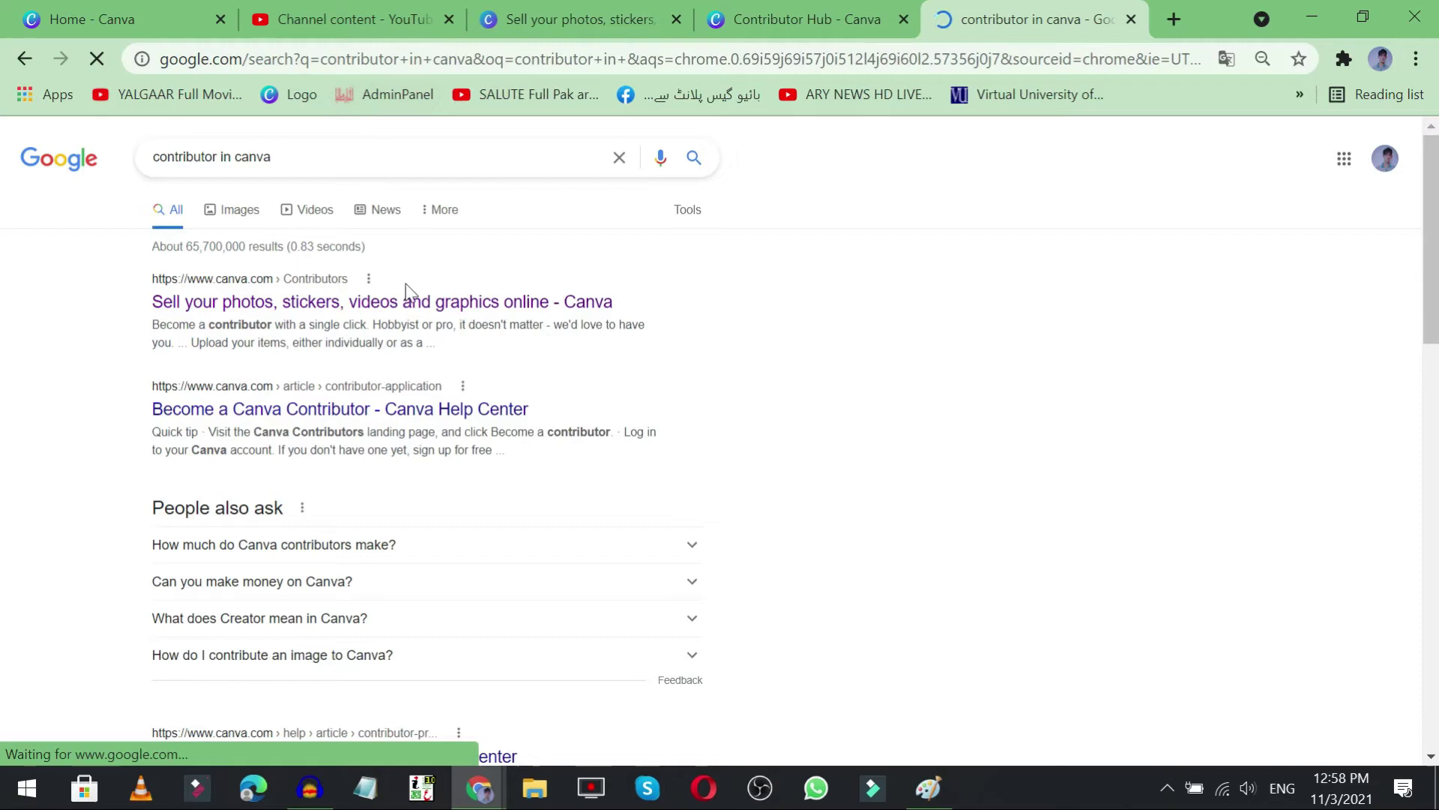
# Step: Open the canva.com Contributors search result about selling photos, stickers, videos and graphics online, and check its web address
pyautogui.click(261, 293)
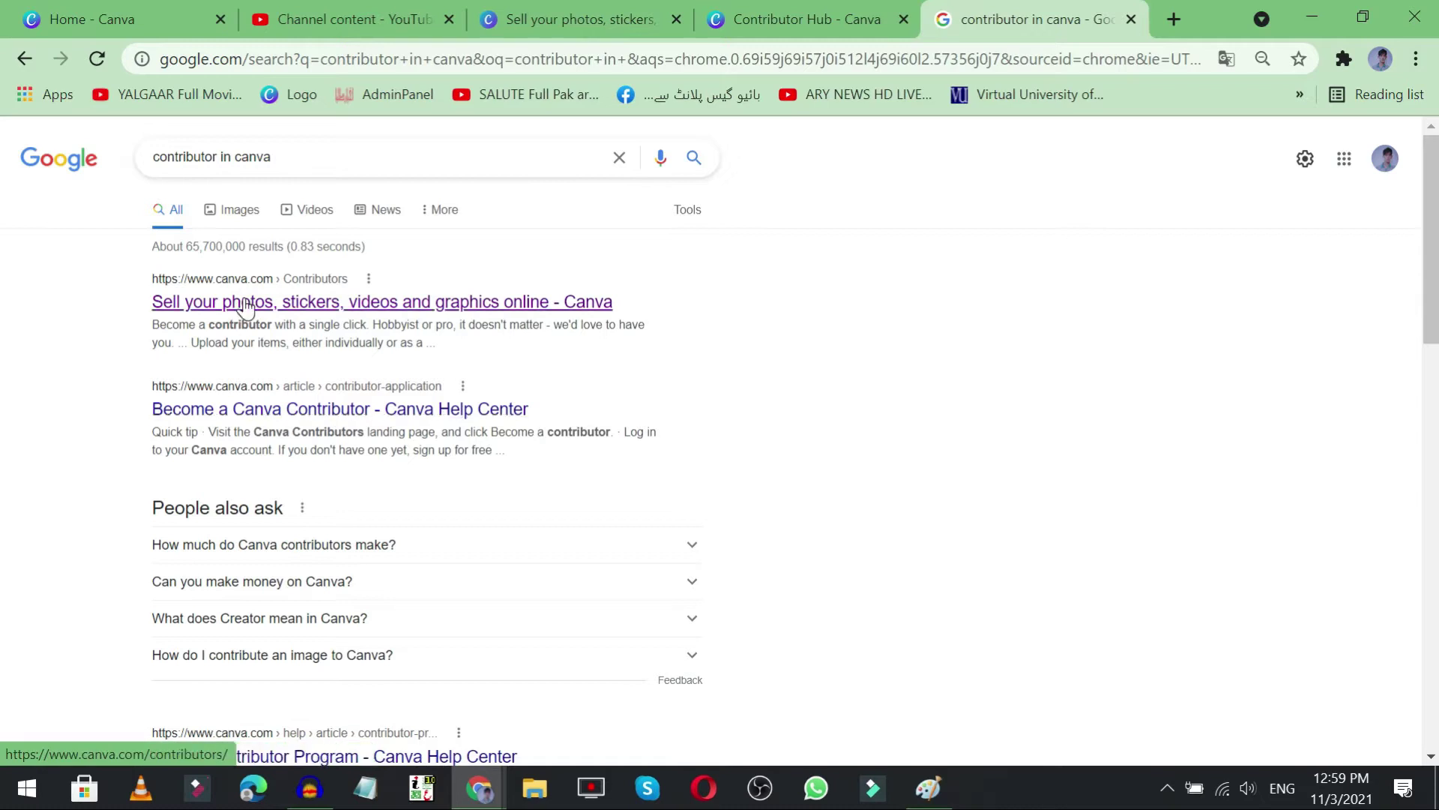
pyautogui.click(246, 303)
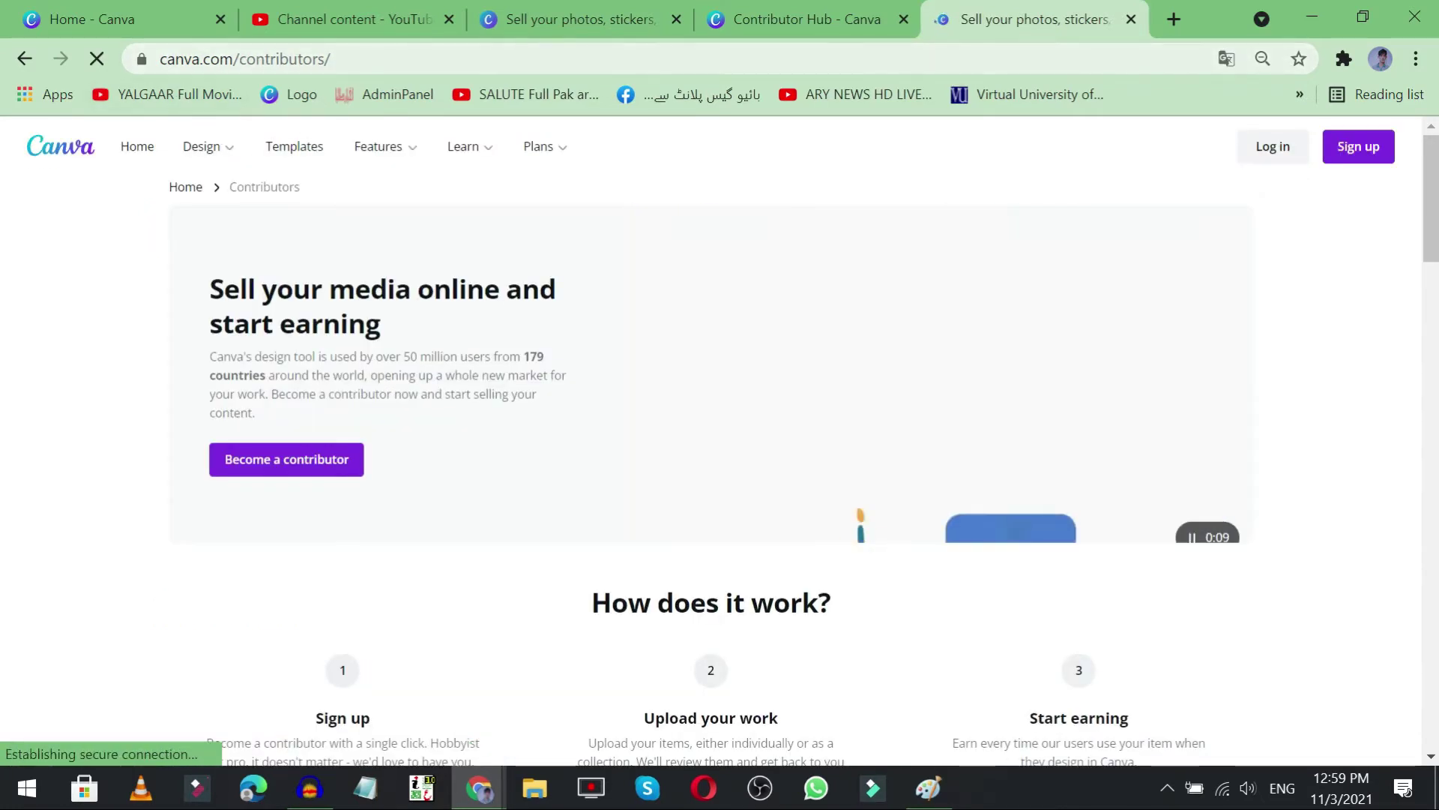
pyautogui.doubleClick(270, 58)
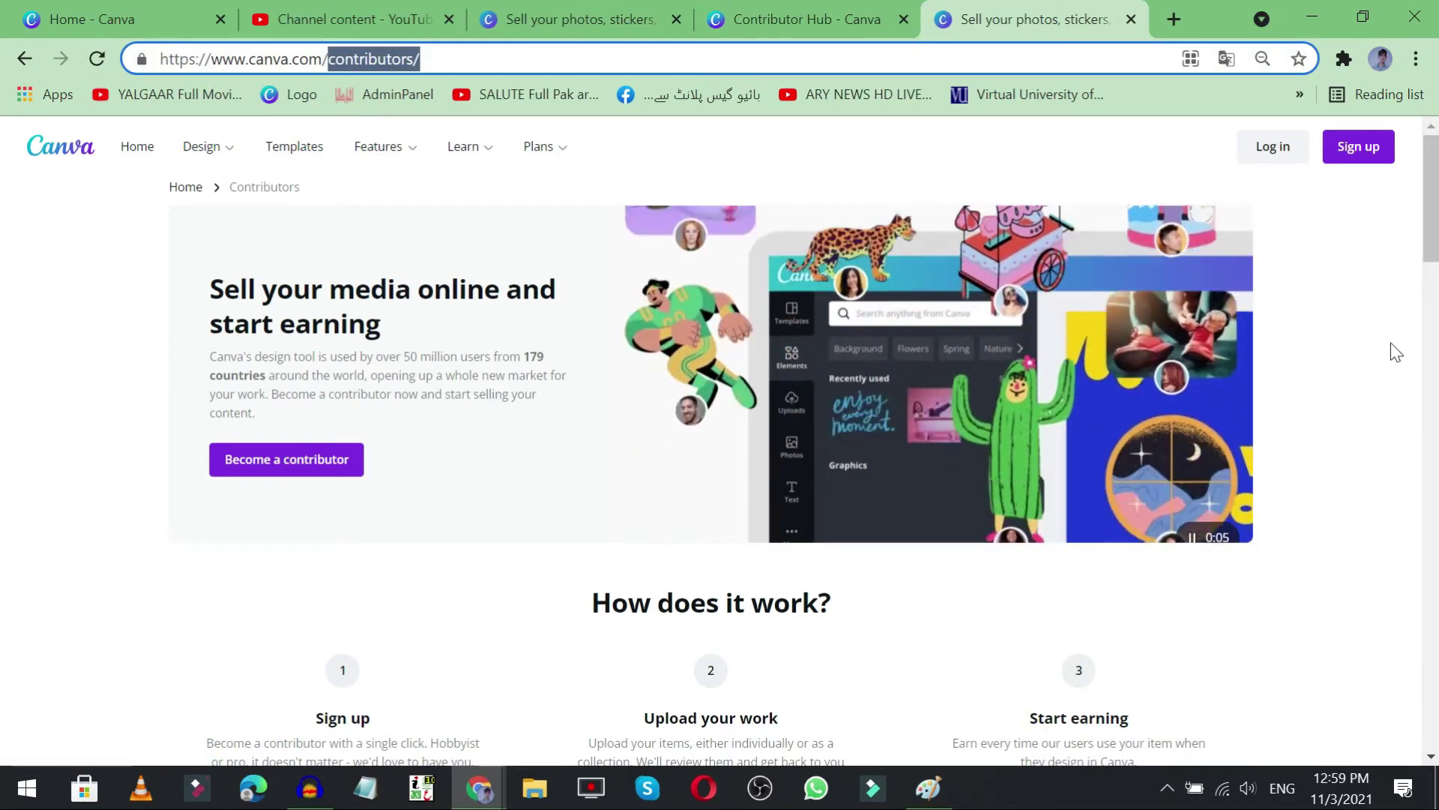
pyautogui.click(407, 218)
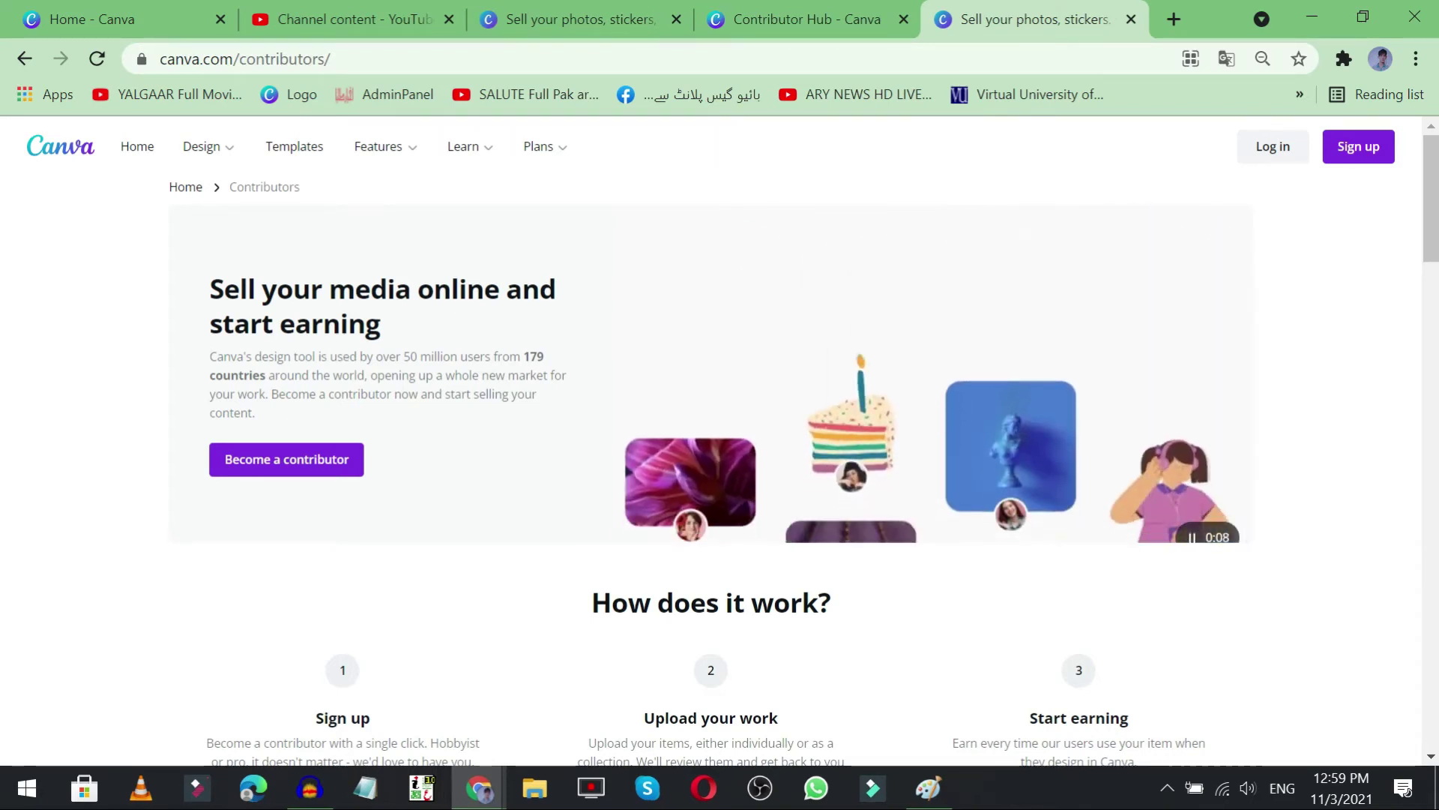
# Step: Read the "How does it work?" section, covering the Sign up, Upload your work and Start earning stages
pyautogui.scroll(-2, 486, 391)
pyautogui.scroll(-2, 537, 367)
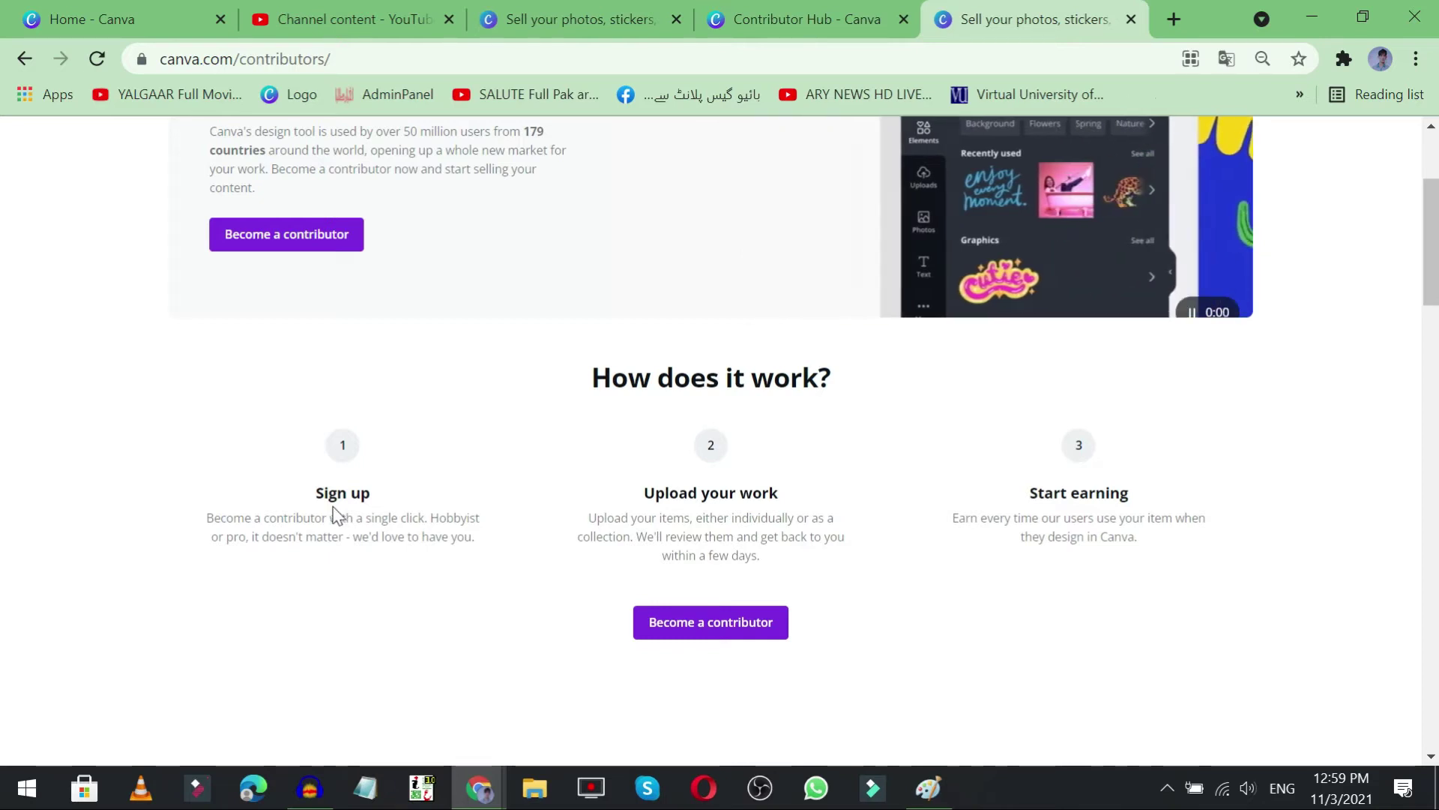
pyautogui.moveTo(196, 510); pyautogui.dragTo(478, 556)
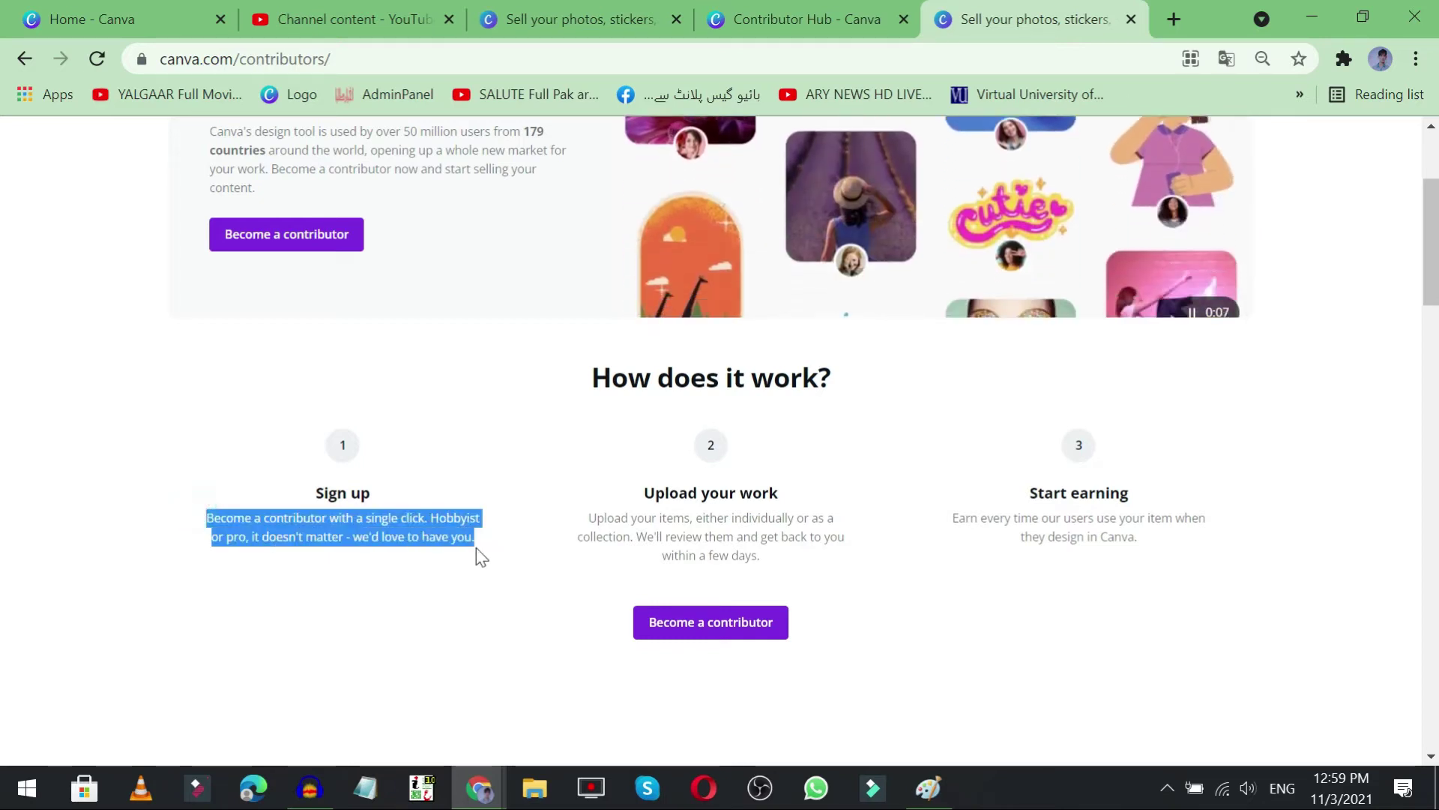
pyautogui.click(246, 524)
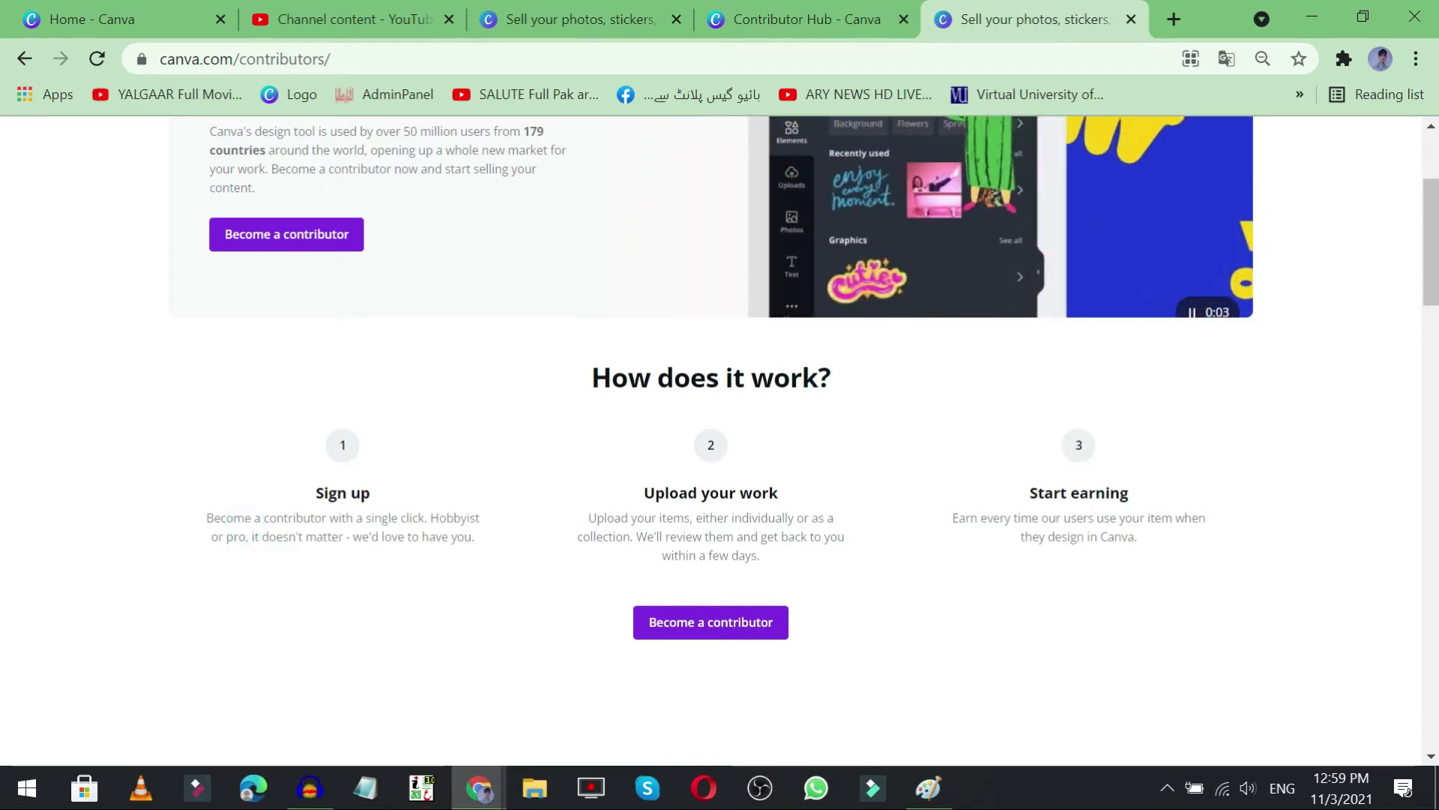
pyautogui.moveTo(628, 516); pyautogui.dragTo(746, 534)
pyautogui.click(746, 534)
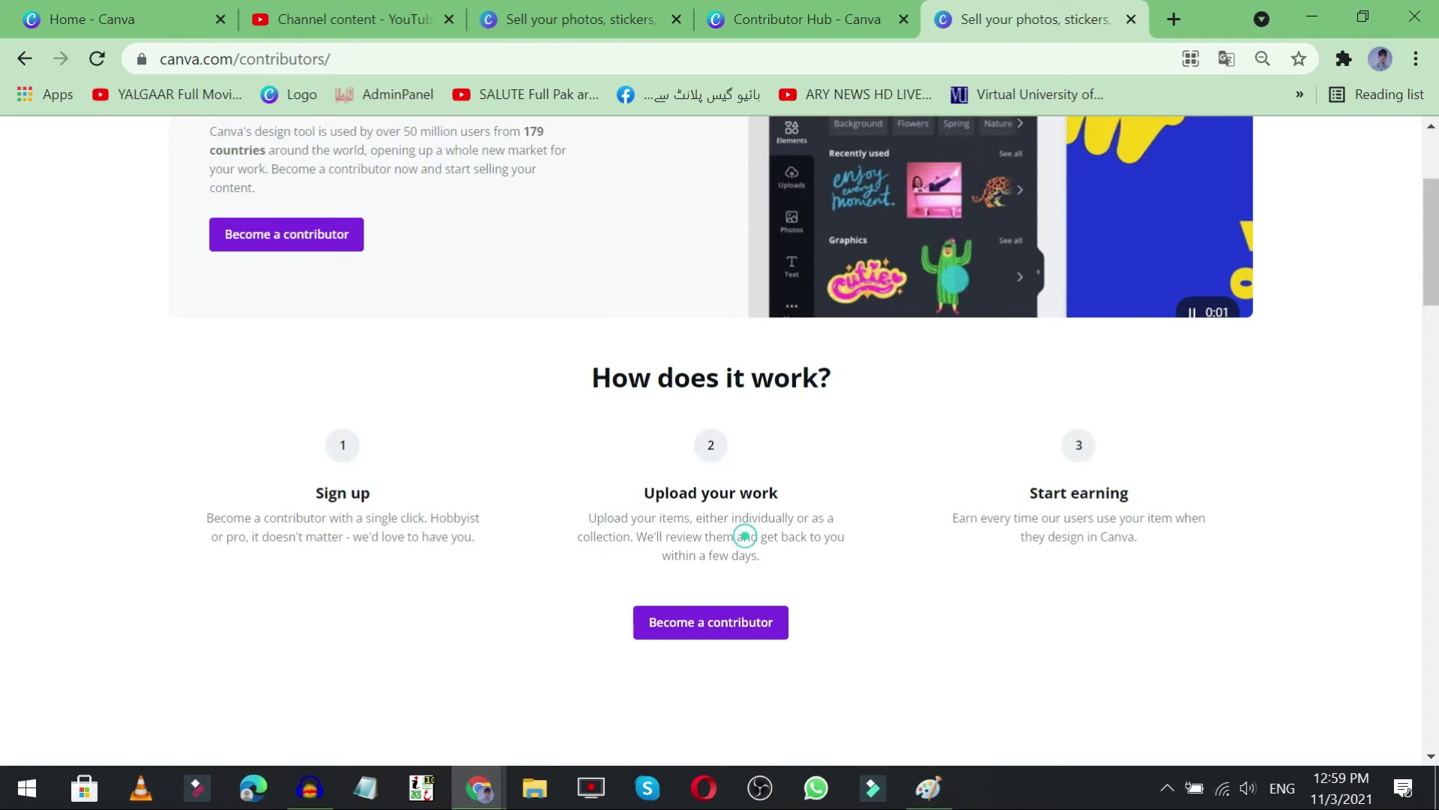
pyautogui.moveTo(1044, 489); pyautogui.dragTo(1137, 536)
pyautogui.click(1095, 514)
# Step: Examine the rest of the contributors page, including what can be sold, reasons to contribute and the frequently asked questions
pyautogui.scroll(-2, 1095, 514)
pyautogui.scroll(-3, 1097, 517)
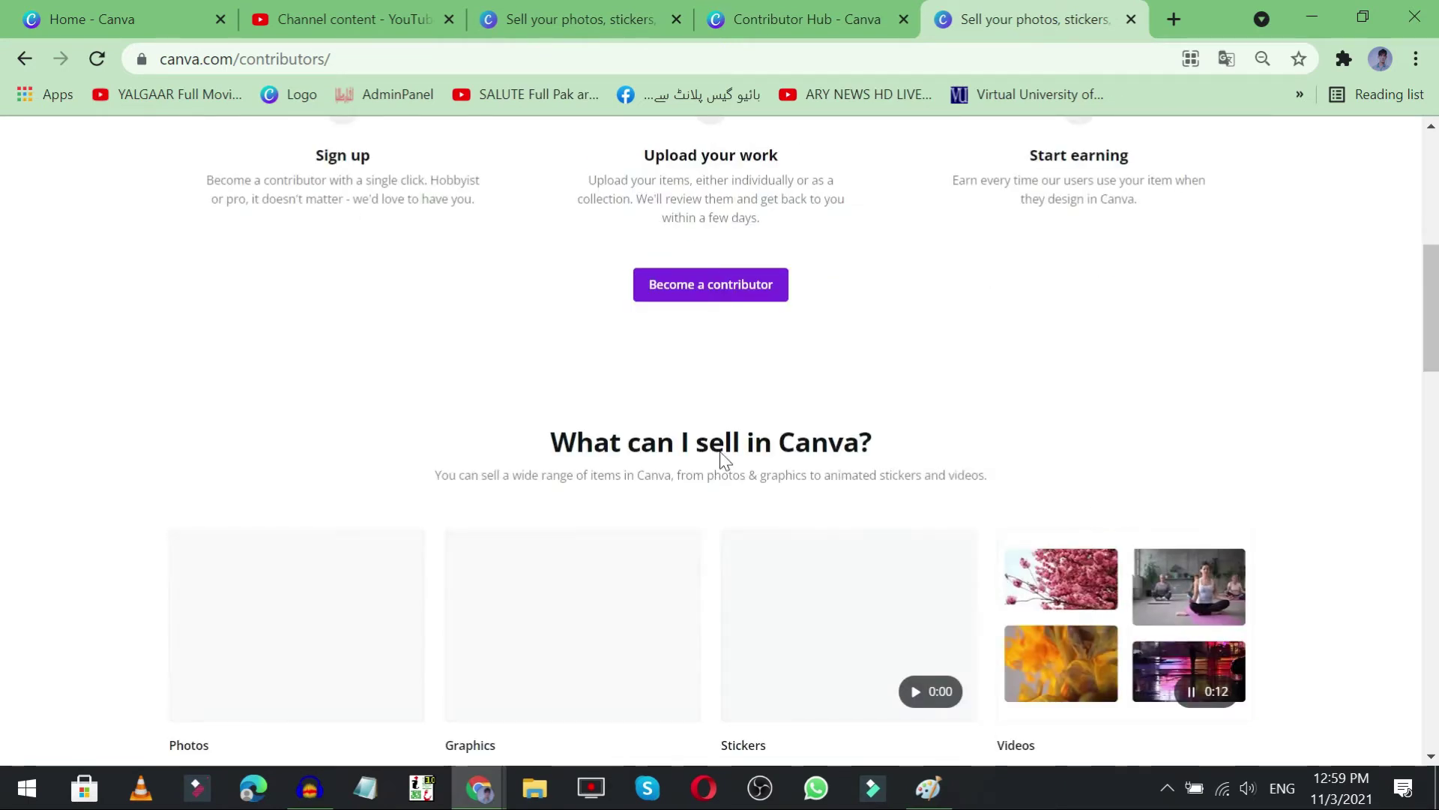
pyautogui.scroll(-2, 547, 324)
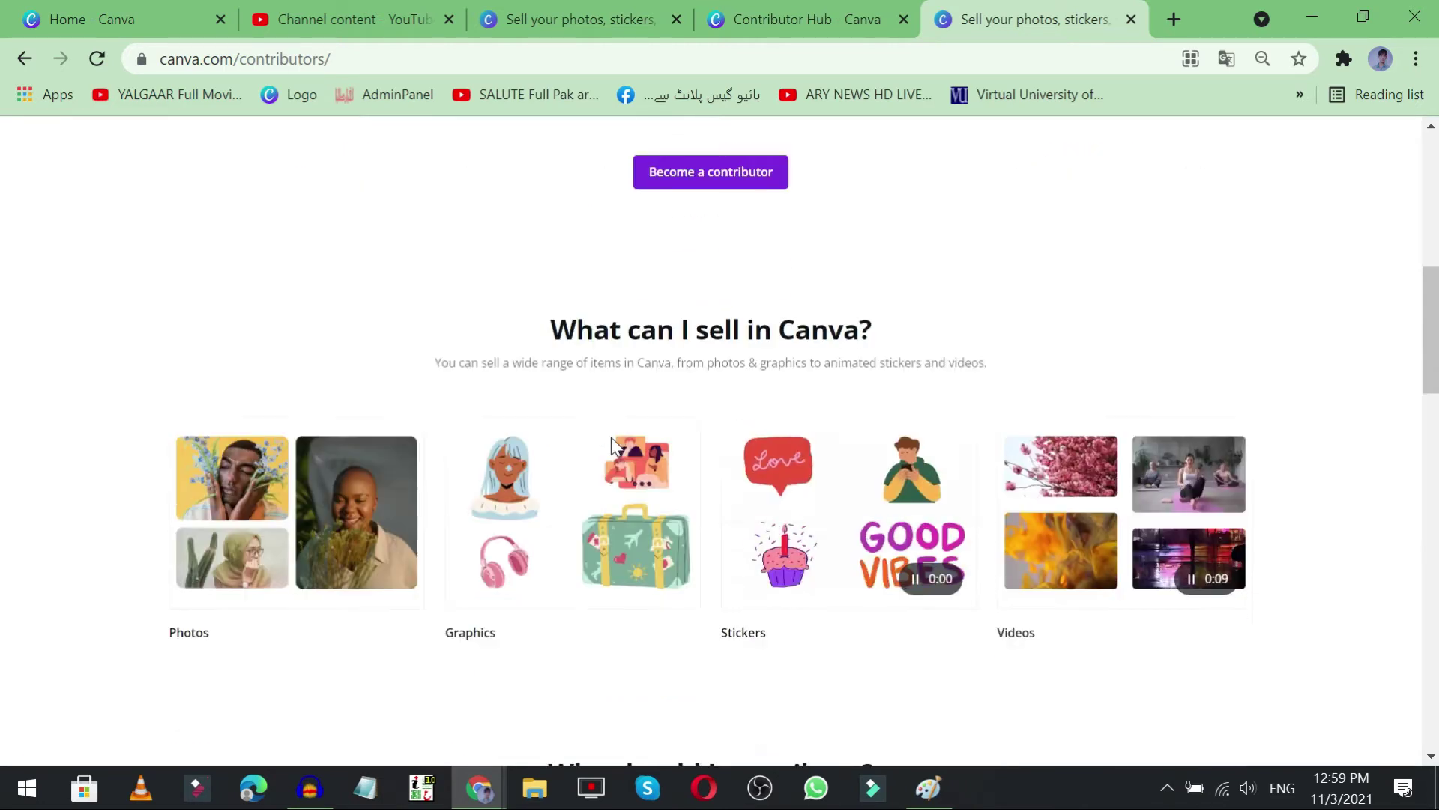
pyautogui.scroll(-3, 542, 322)
pyautogui.scroll(-9, 542, 322)
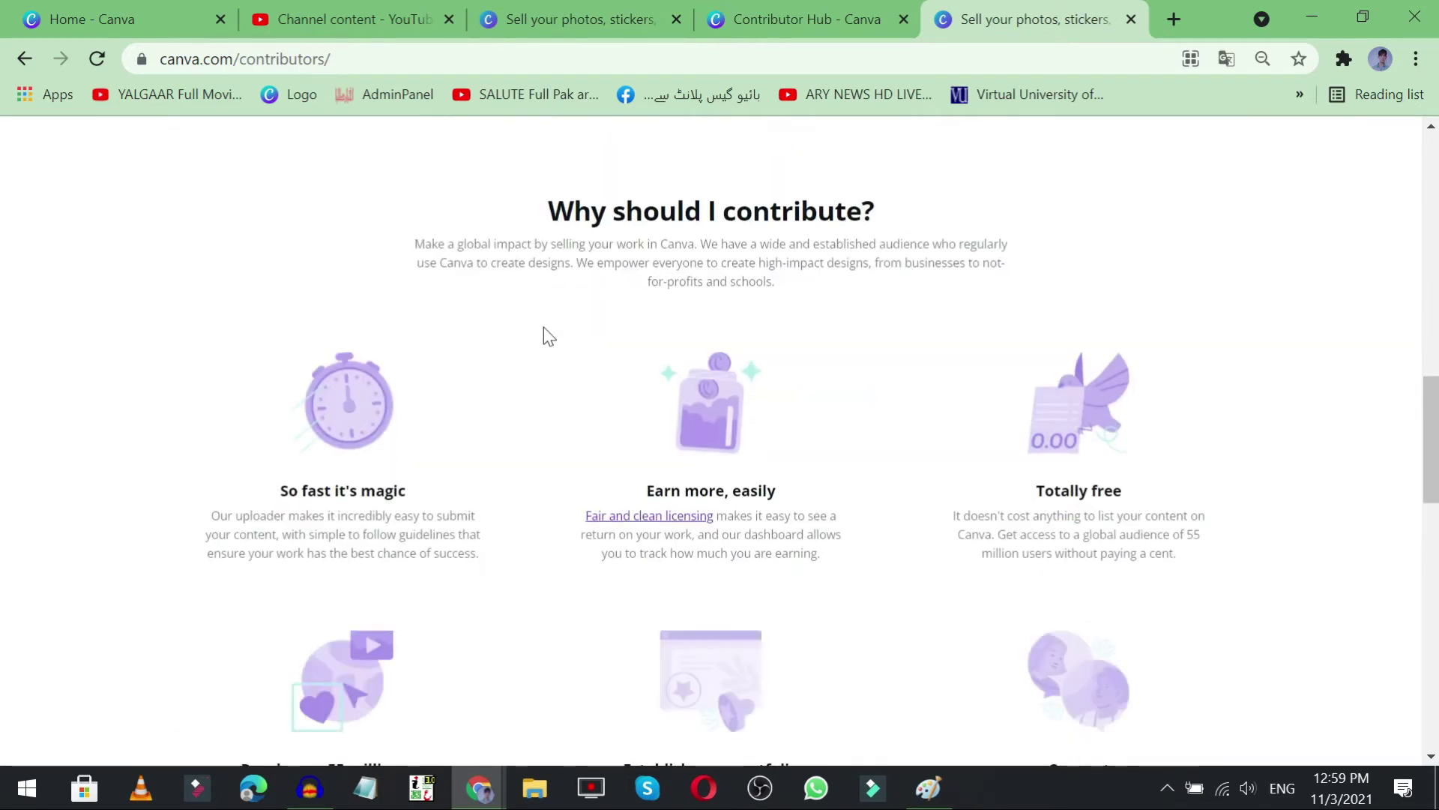
pyautogui.scroll(-6, 553, 337)
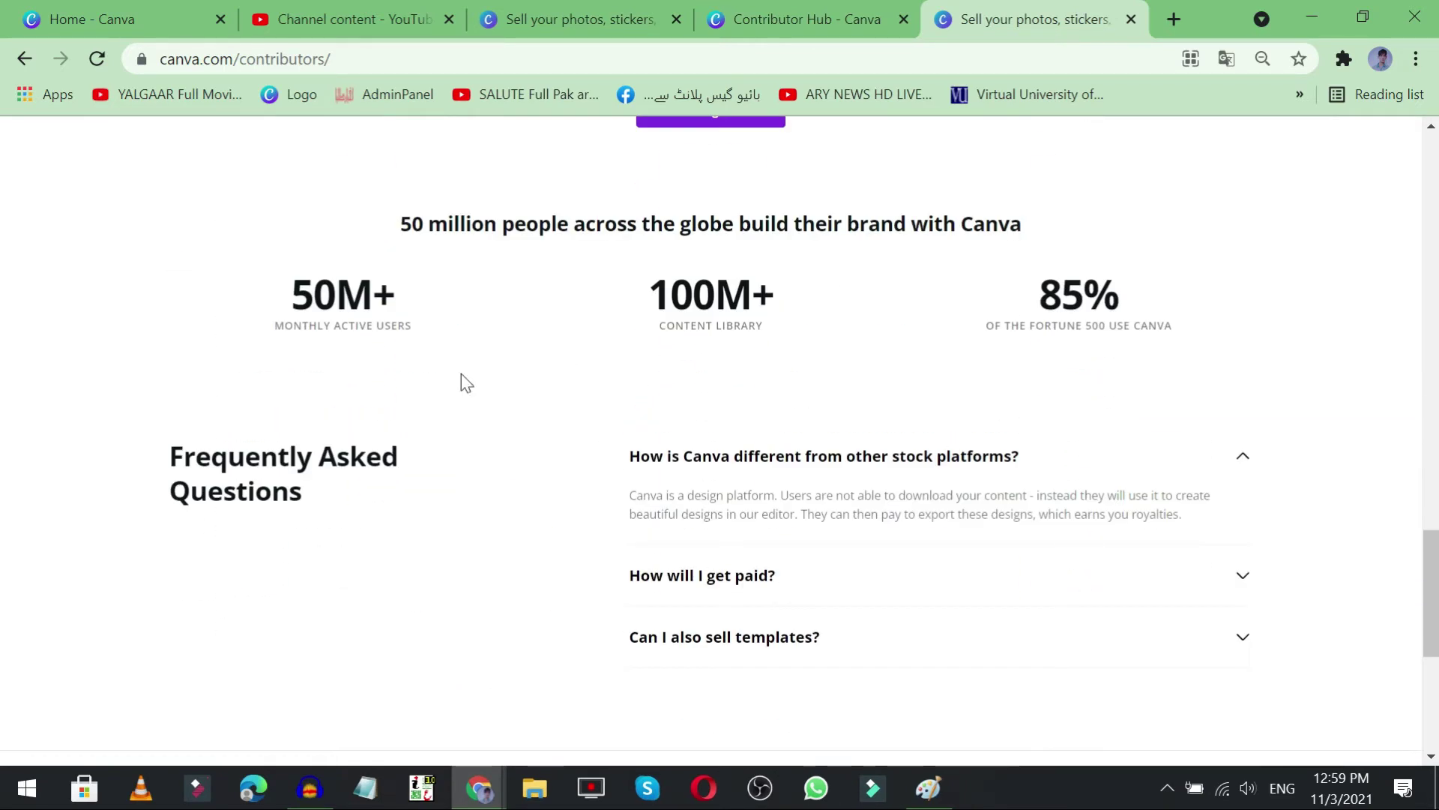
pyautogui.scroll(-6, 463, 381)
pyautogui.scroll(20, 547, 401)
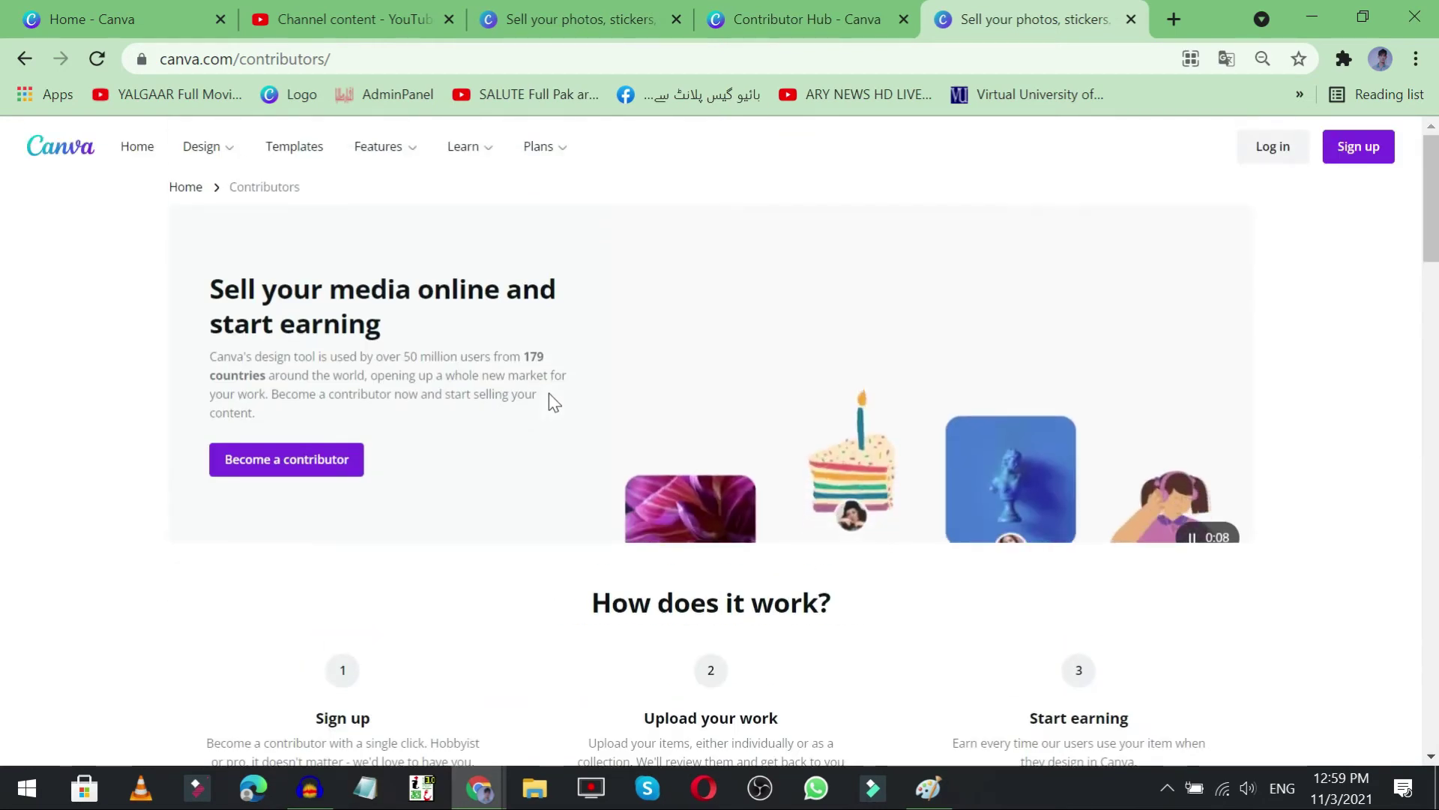
pyautogui.scroll(-3, 622, 245)
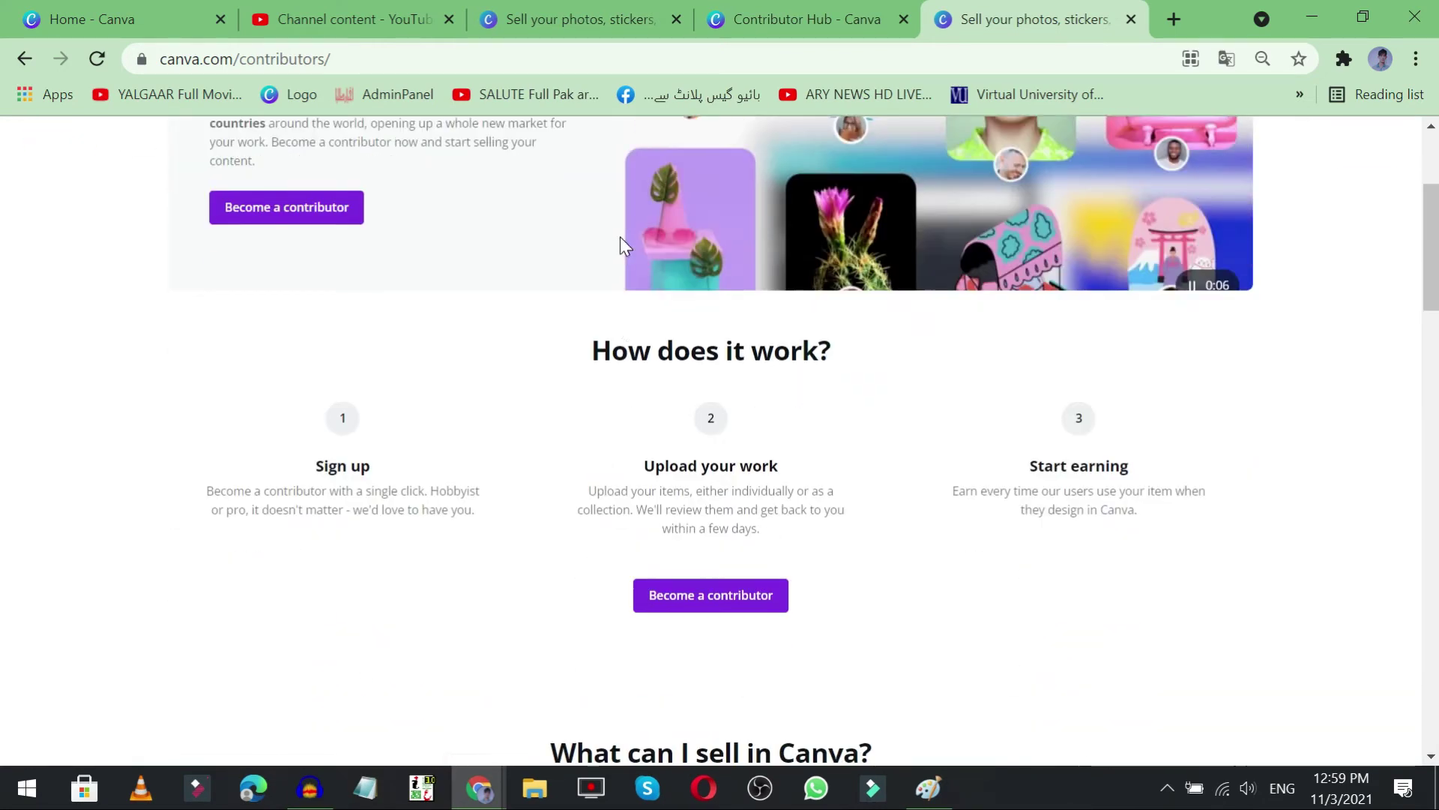
pyautogui.scroll(-1, 619, 237)
pyautogui.scroll(5, 1284, 246)
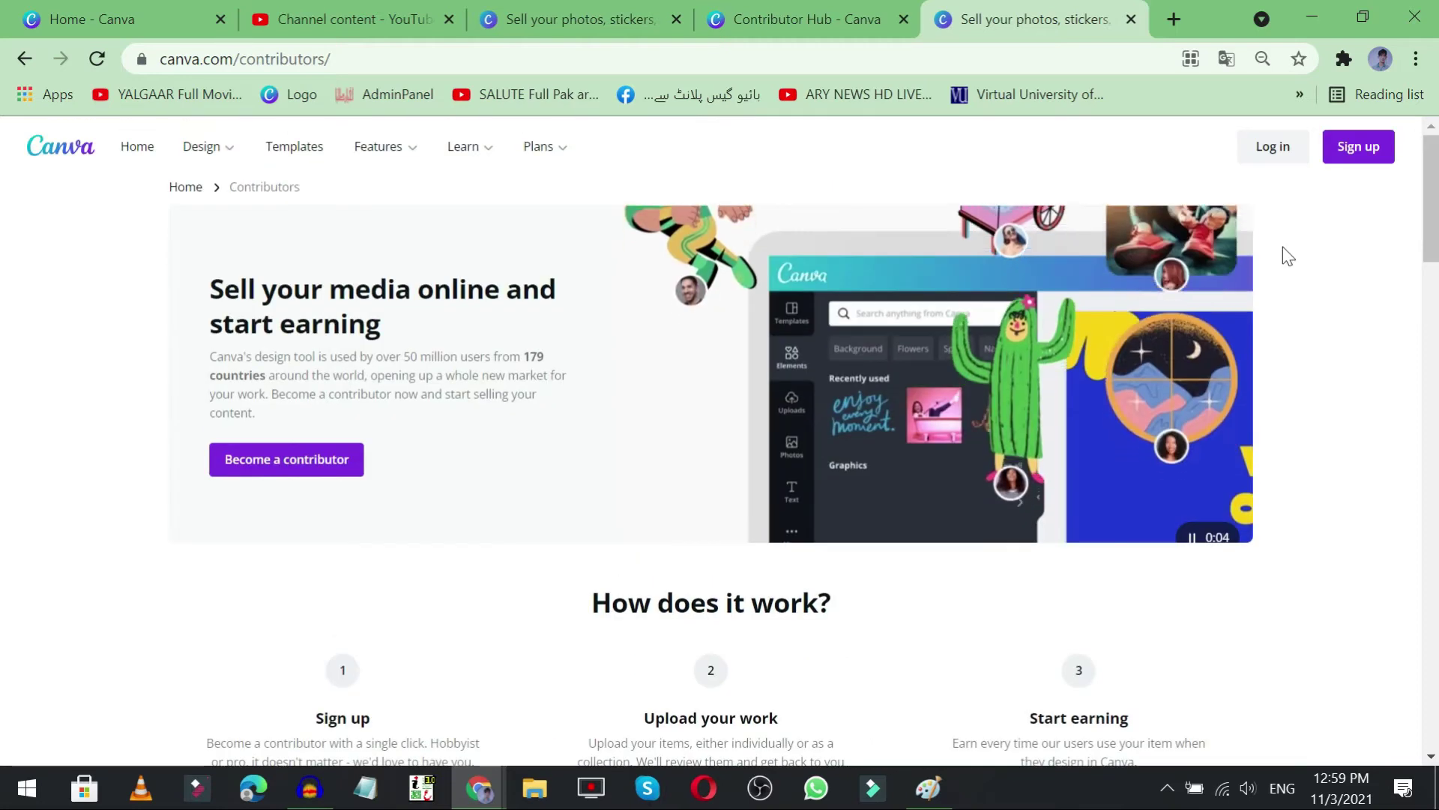
pyautogui.scroll(-4, 907, 295)
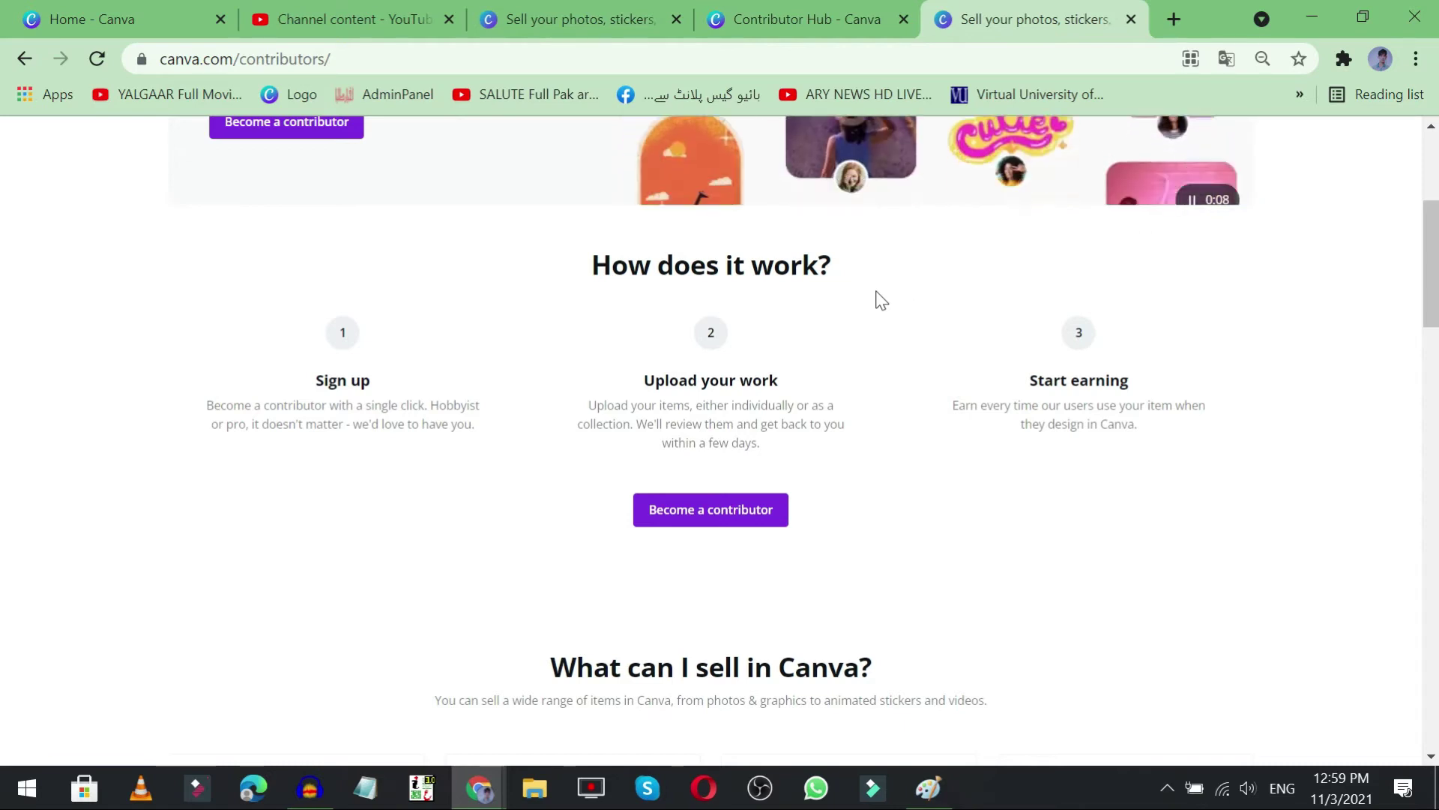
# Step: Check which account is signed in on the Canva home page, leaving the account options unchanged
pyautogui.click(135, 17)
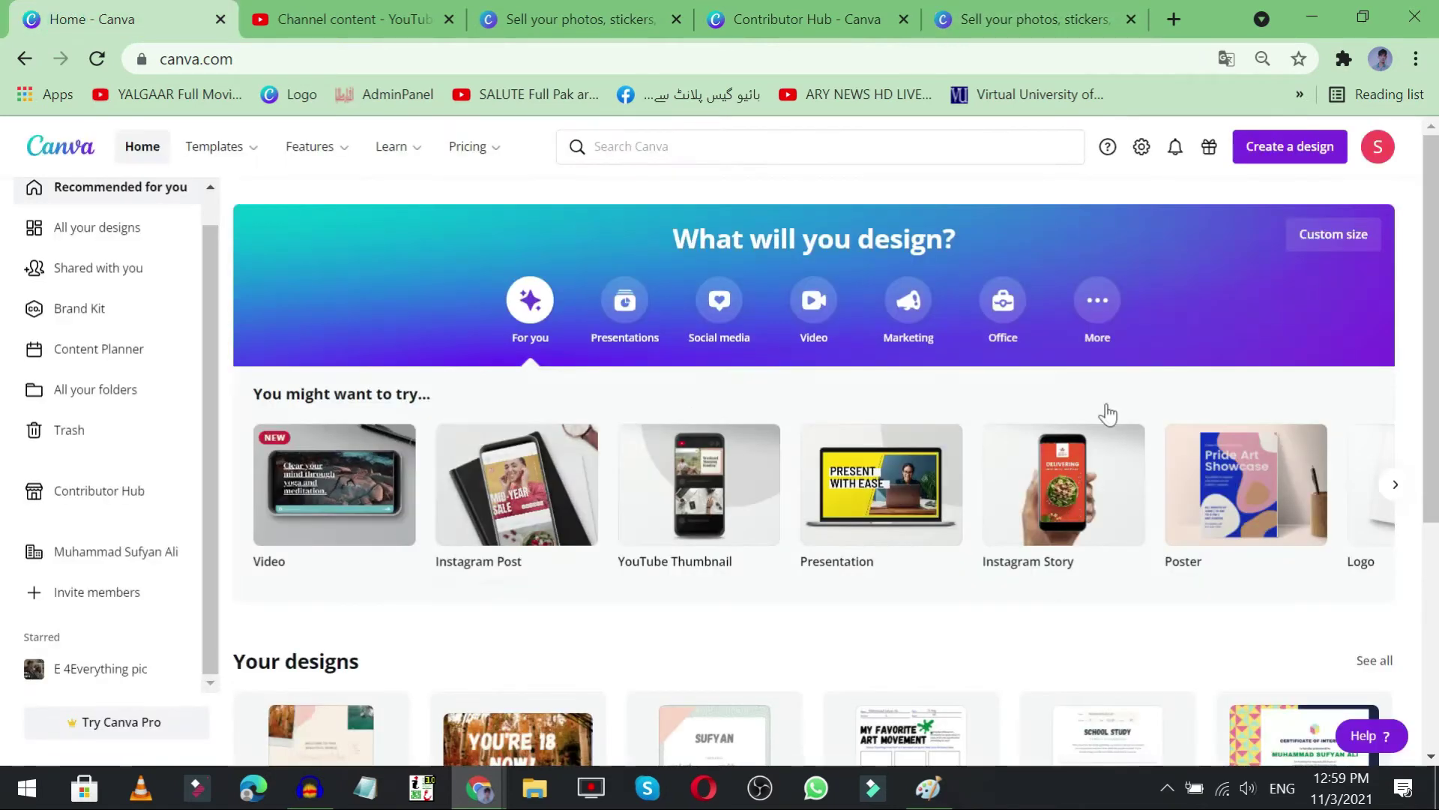
pyautogui.click(1378, 146)
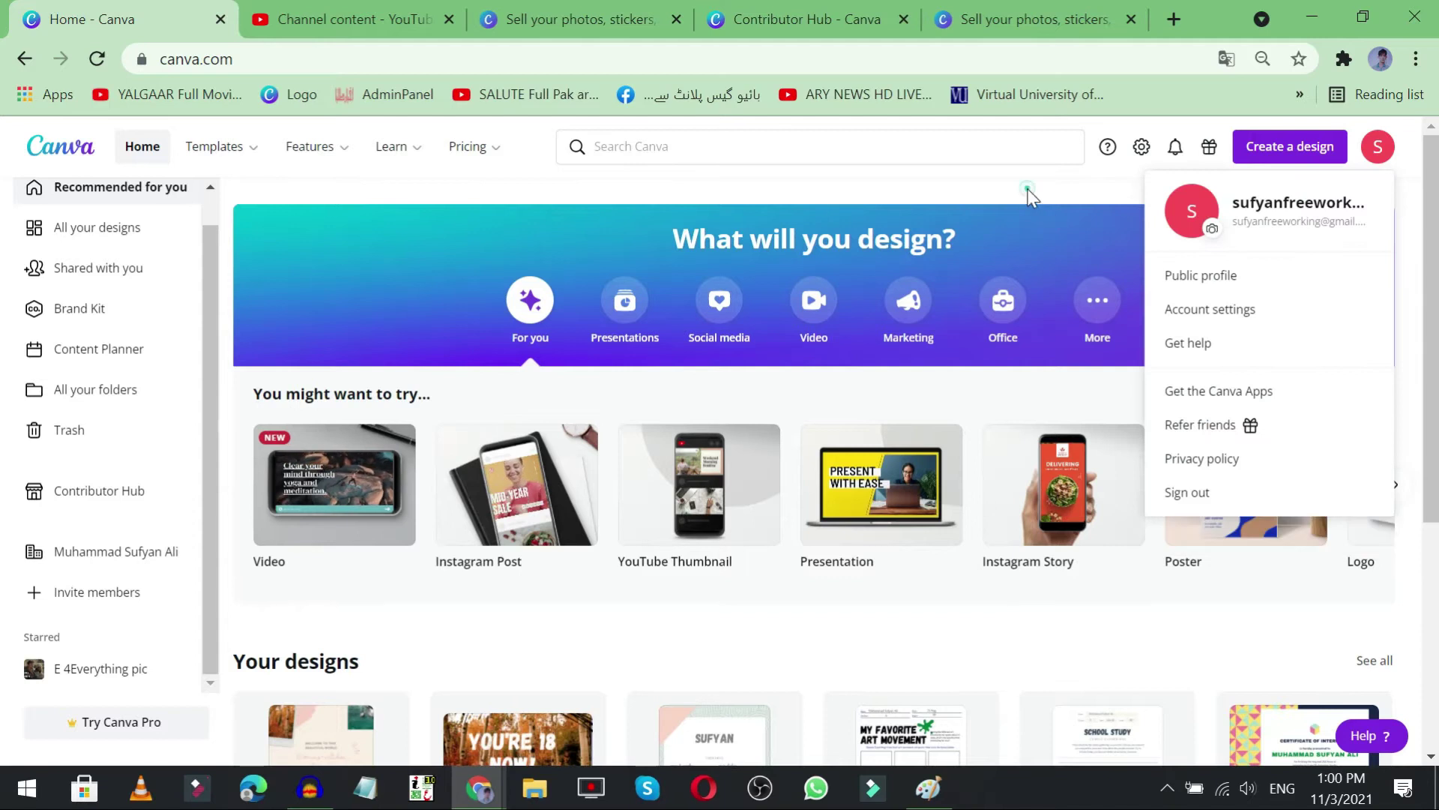
pyautogui.click(1029, 194)
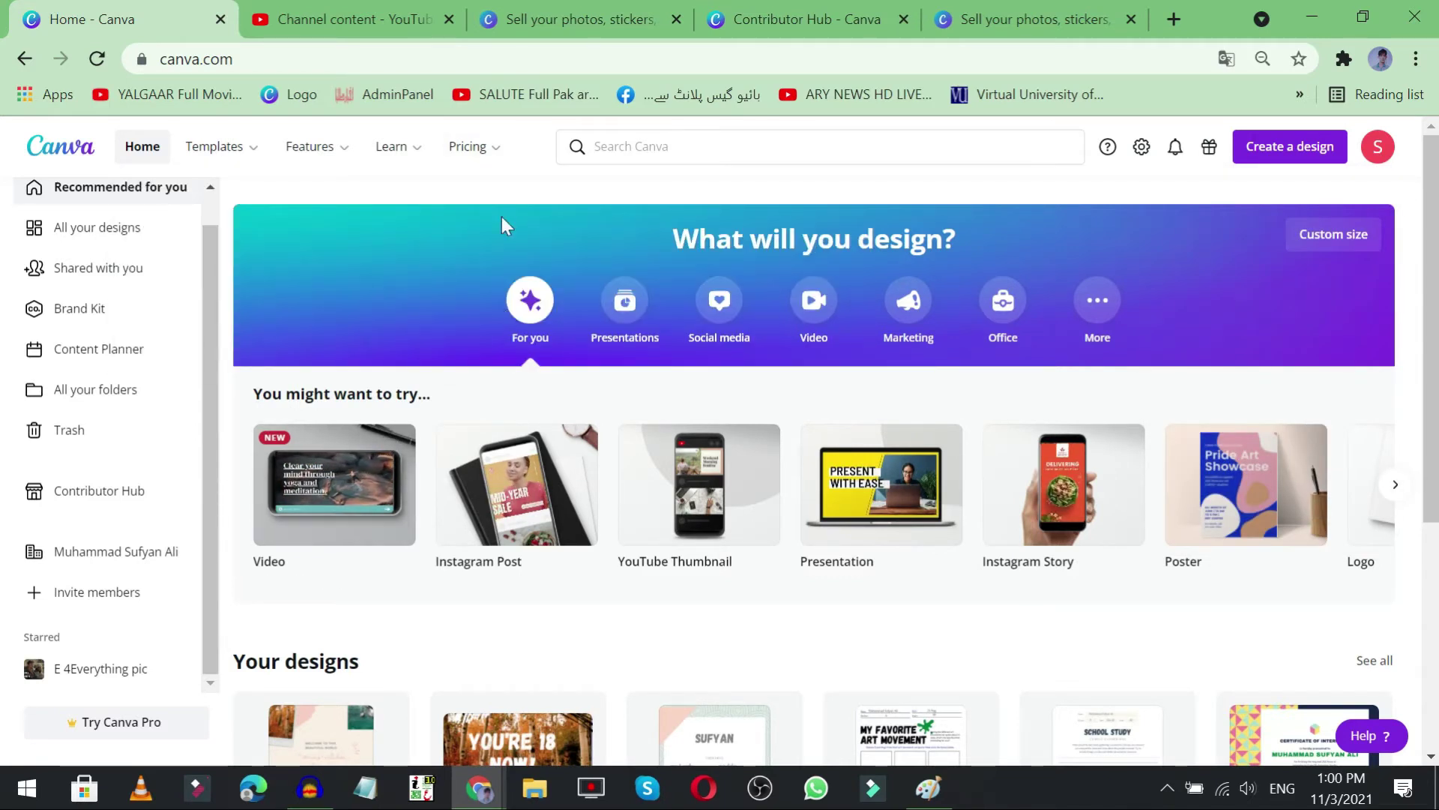
# Step: Inspect the "Become a contributor" option on the contributors page and switch to the Contributor Hub upload page
pyautogui.click(982, 13)
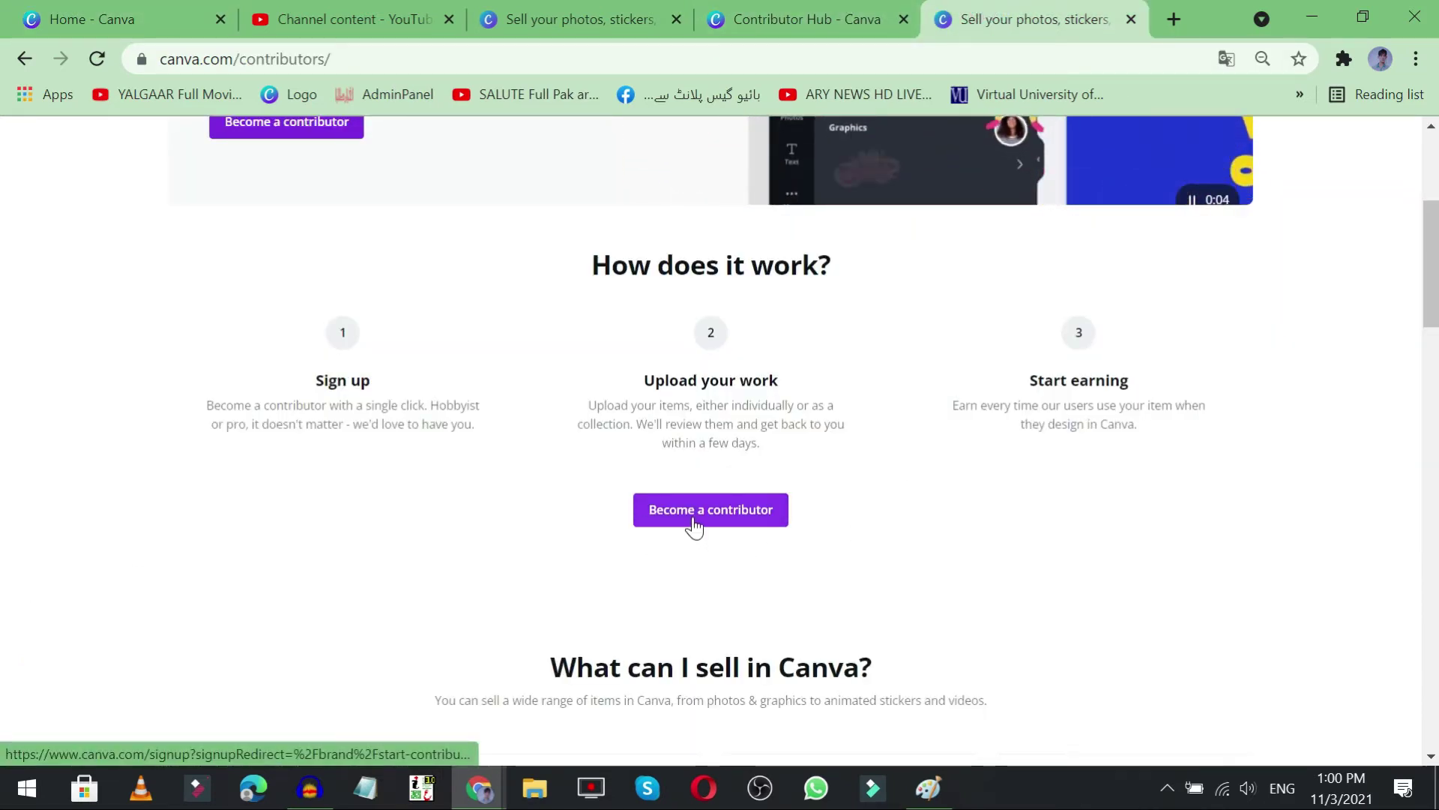
pyautogui.scroll(5, 694, 527)
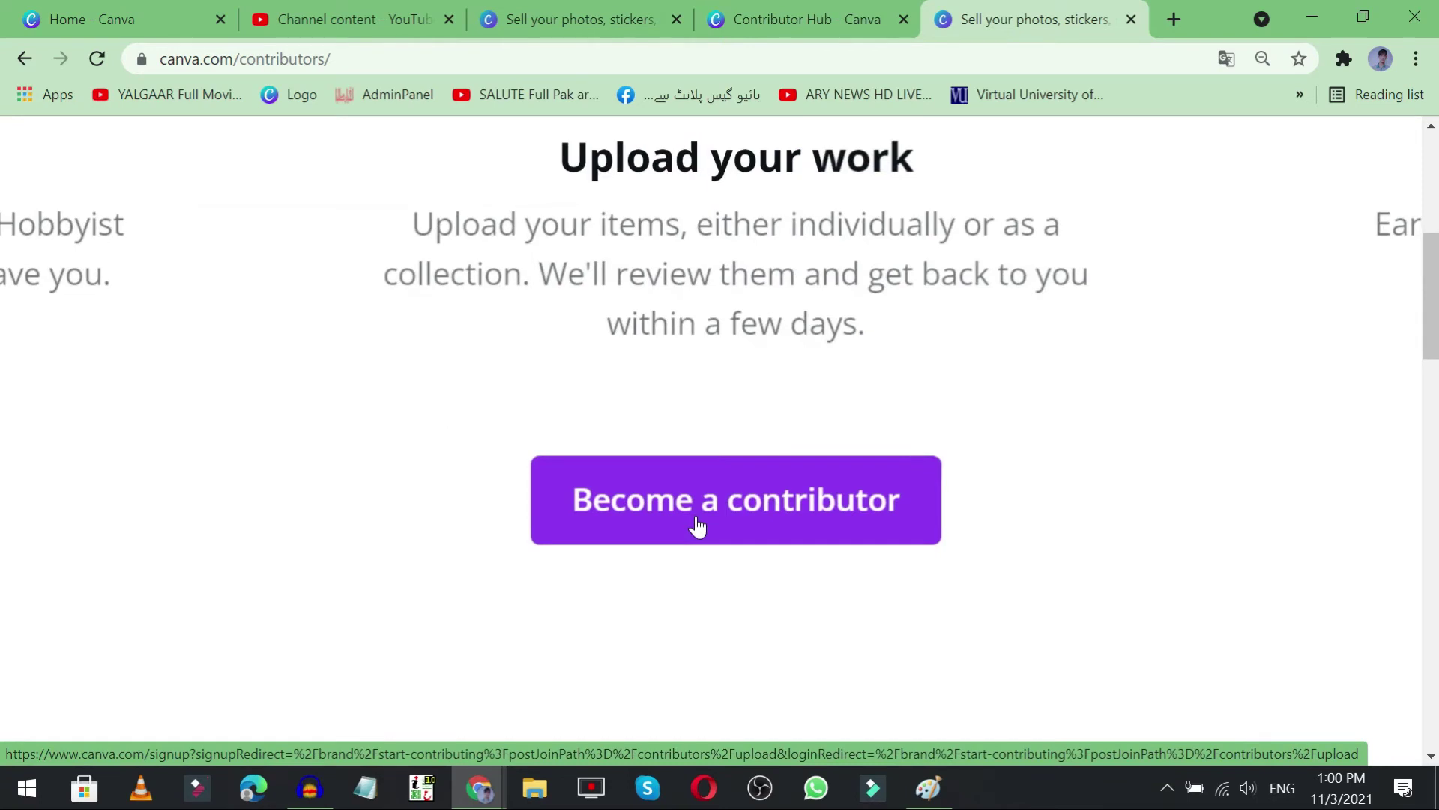
pyautogui.scroll(-5, 696, 527)
pyautogui.click(596, 9)
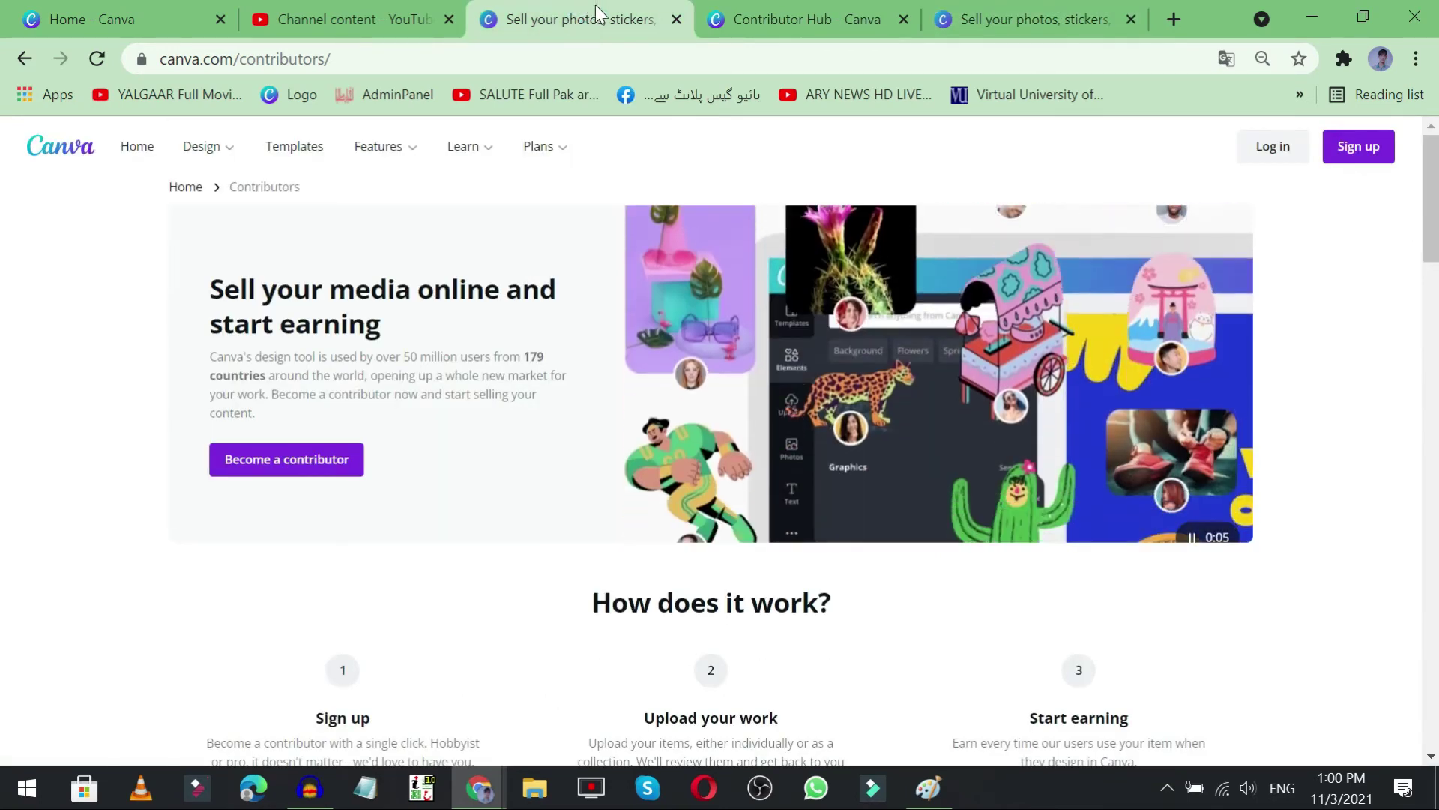
pyautogui.click(772, 18)
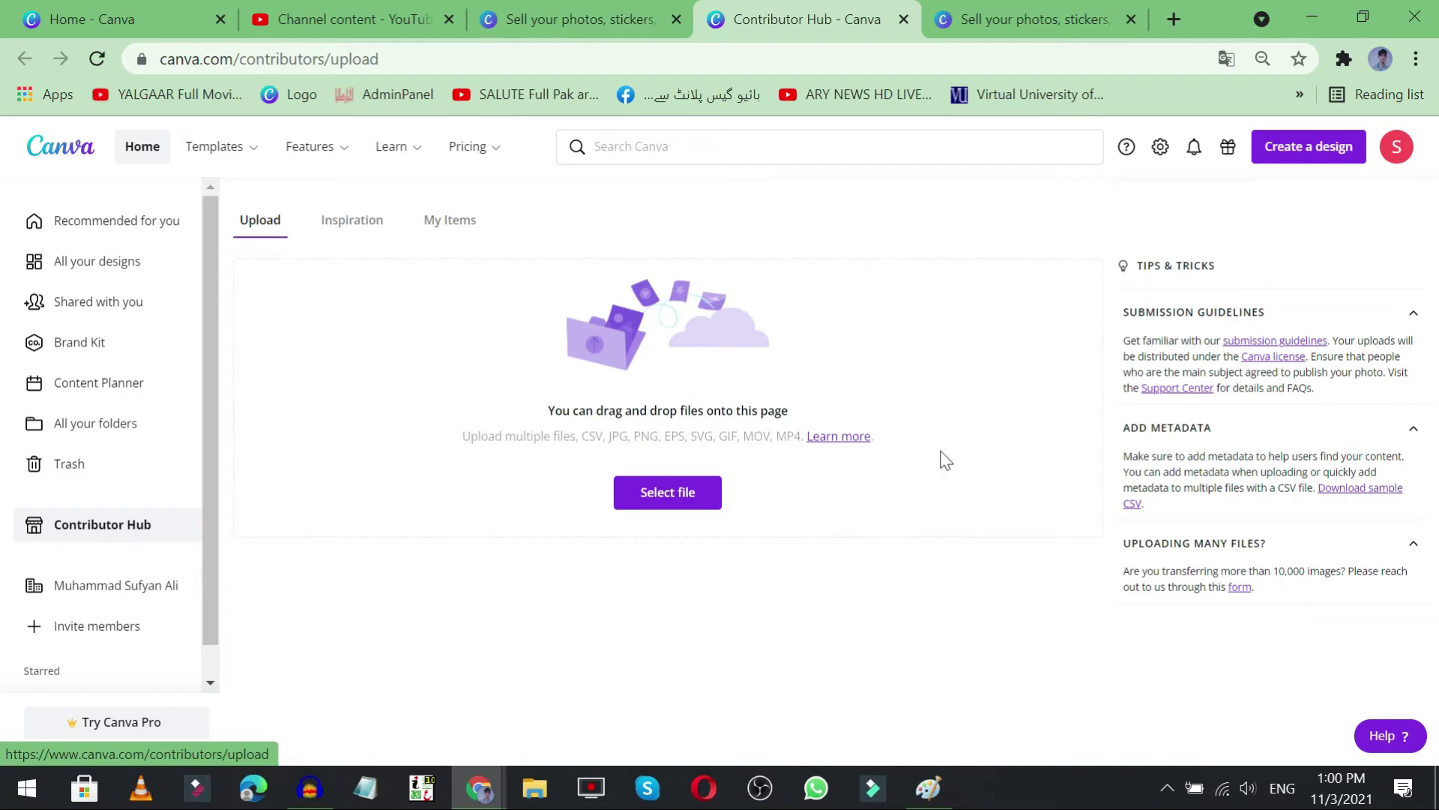
# Step: Go back to the contributors page and review its Sign up and "Become a contributor" options
pyautogui.hotkey('ctrl', 'Tab')
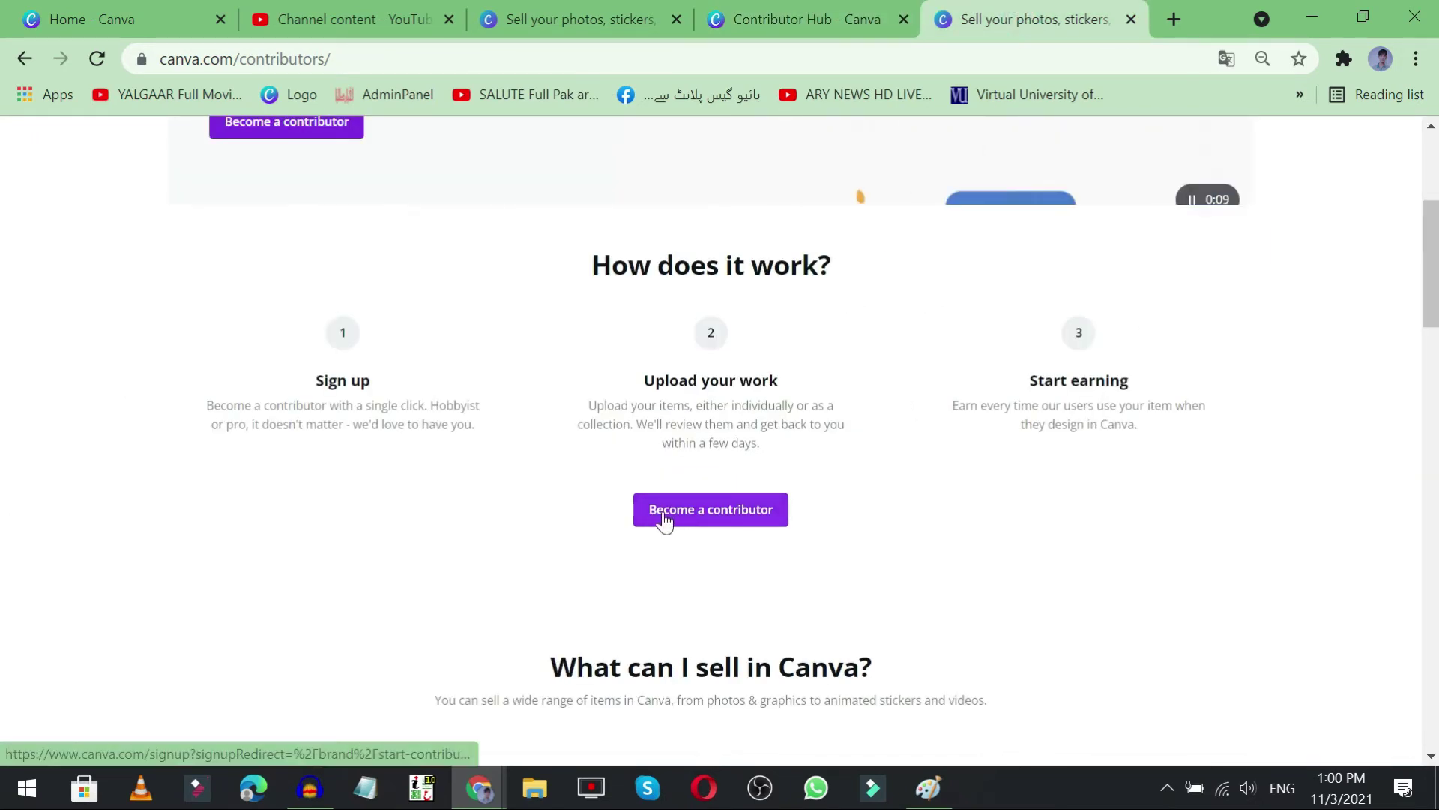
pyautogui.scroll(5, 867, 447)
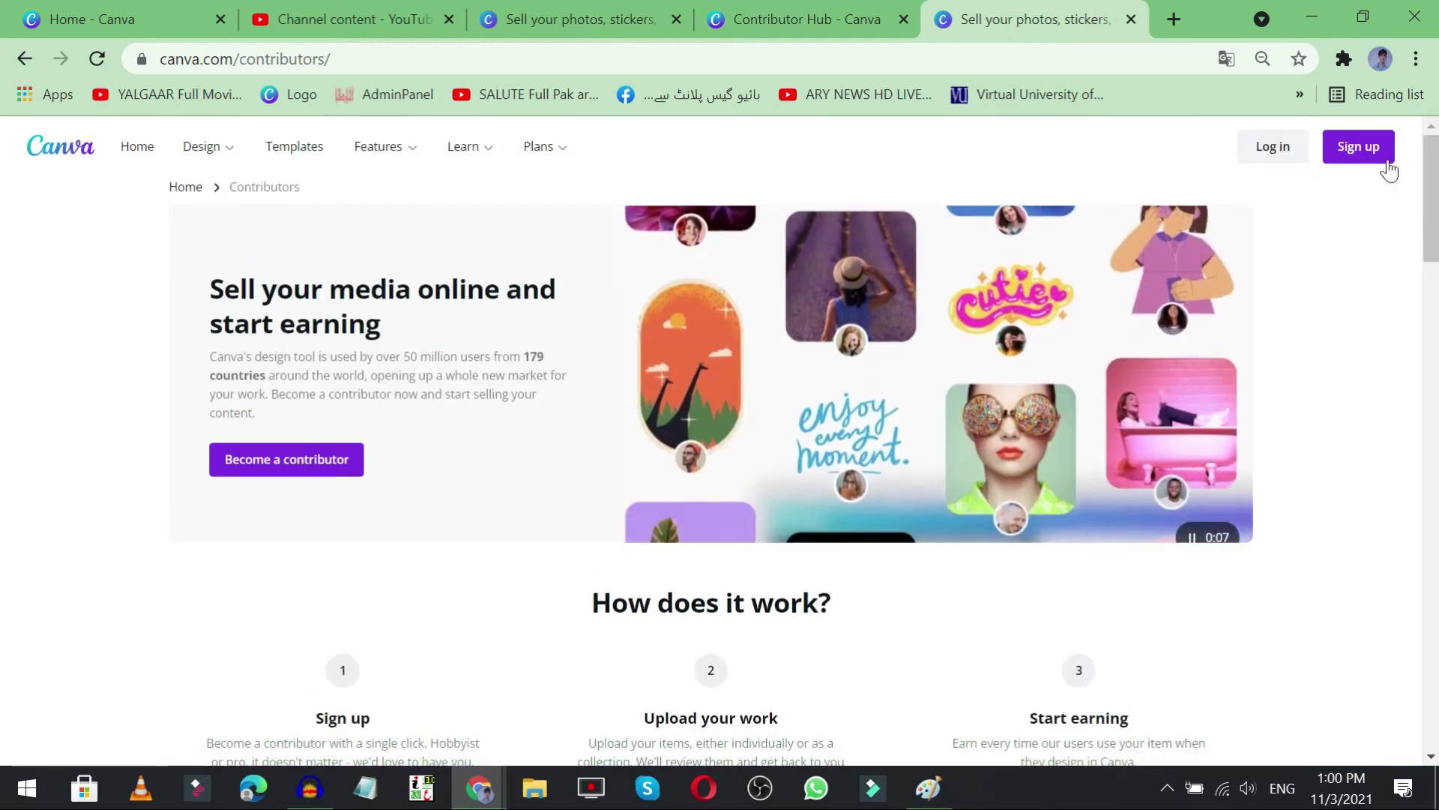
pyautogui.scroll(-1, 688, 415)
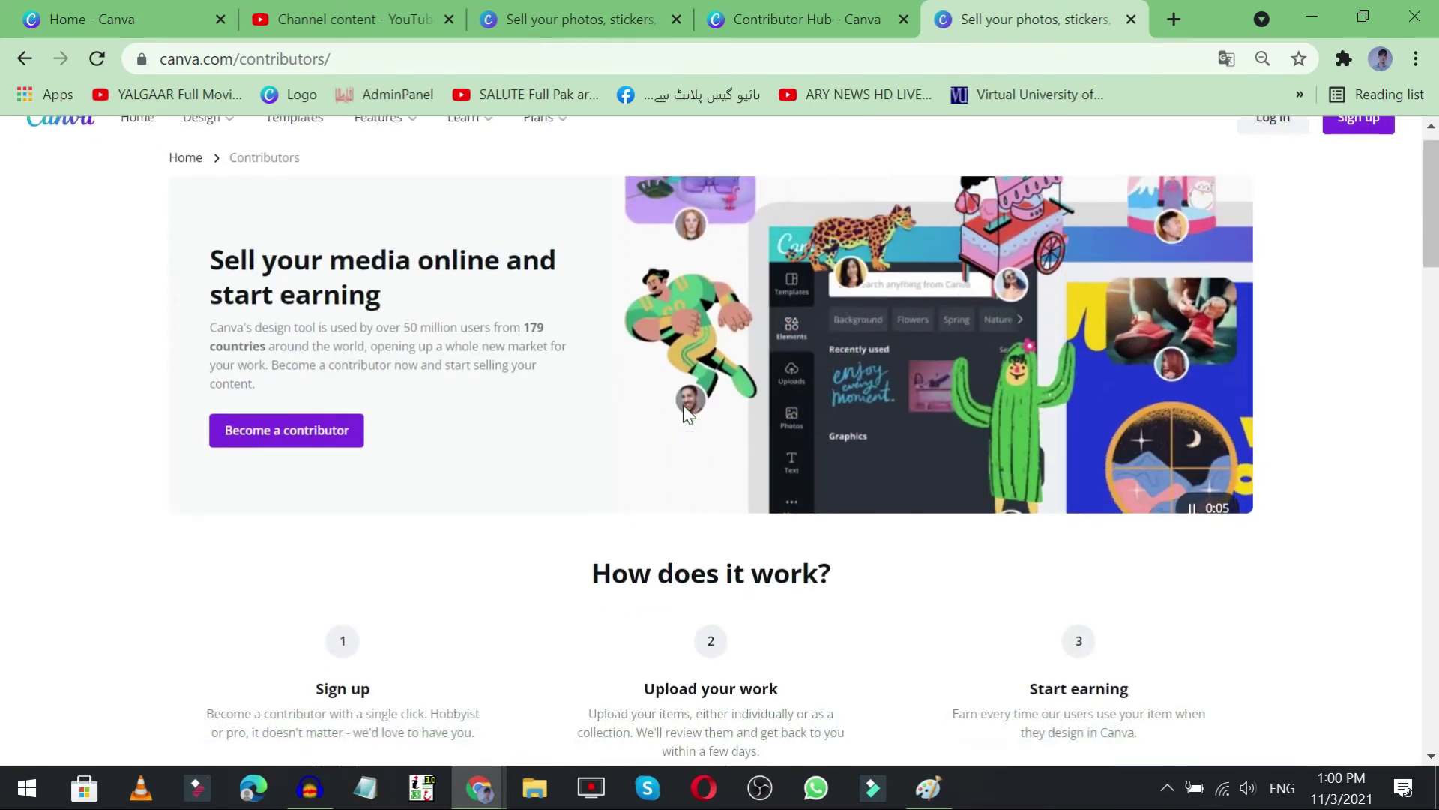
pyautogui.scroll(-7, 688, 415)
# Step: Return to the Contributor Hub upload page and close the duplicate contributors page
pyautogui.click(709, 17)
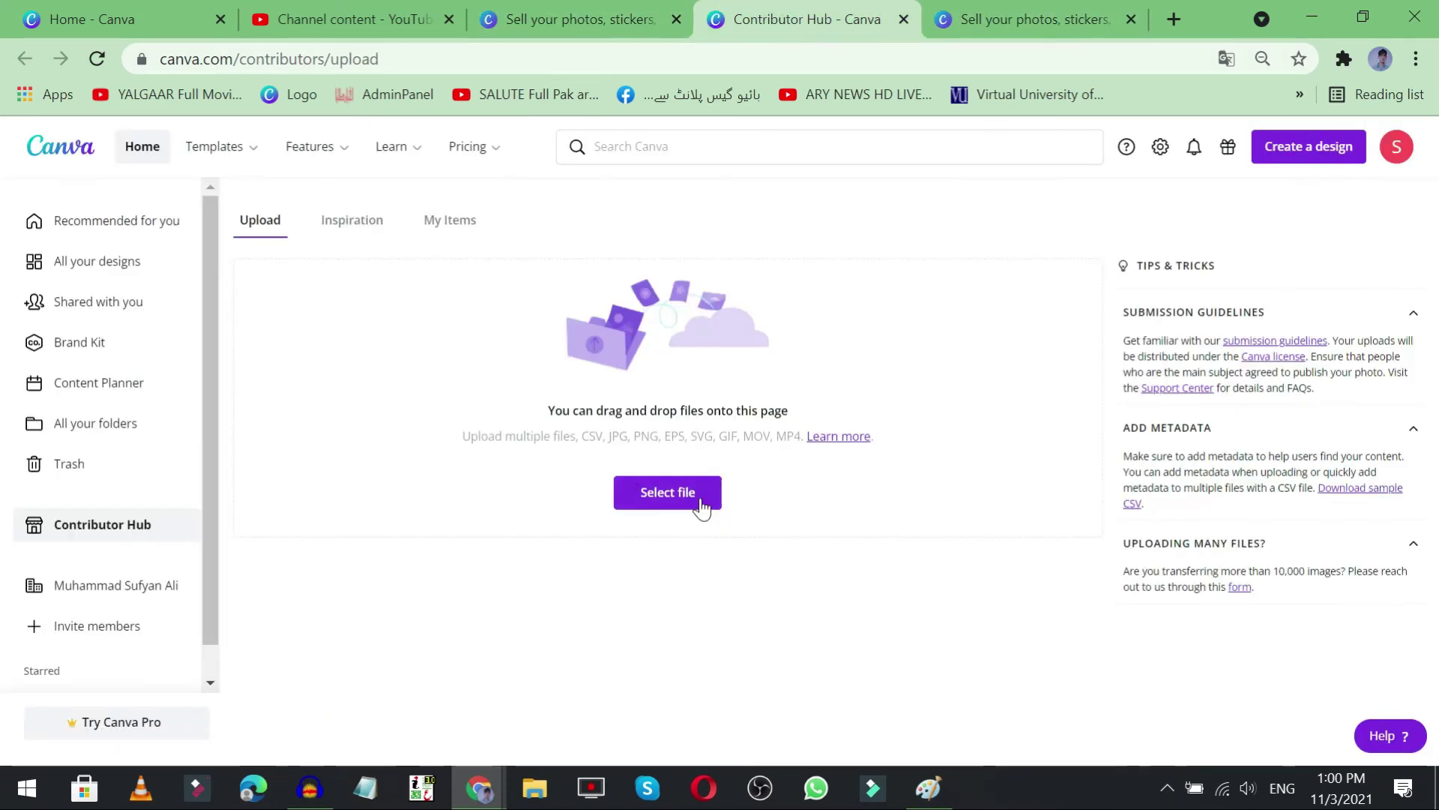
pyautogui.click(676, 18)
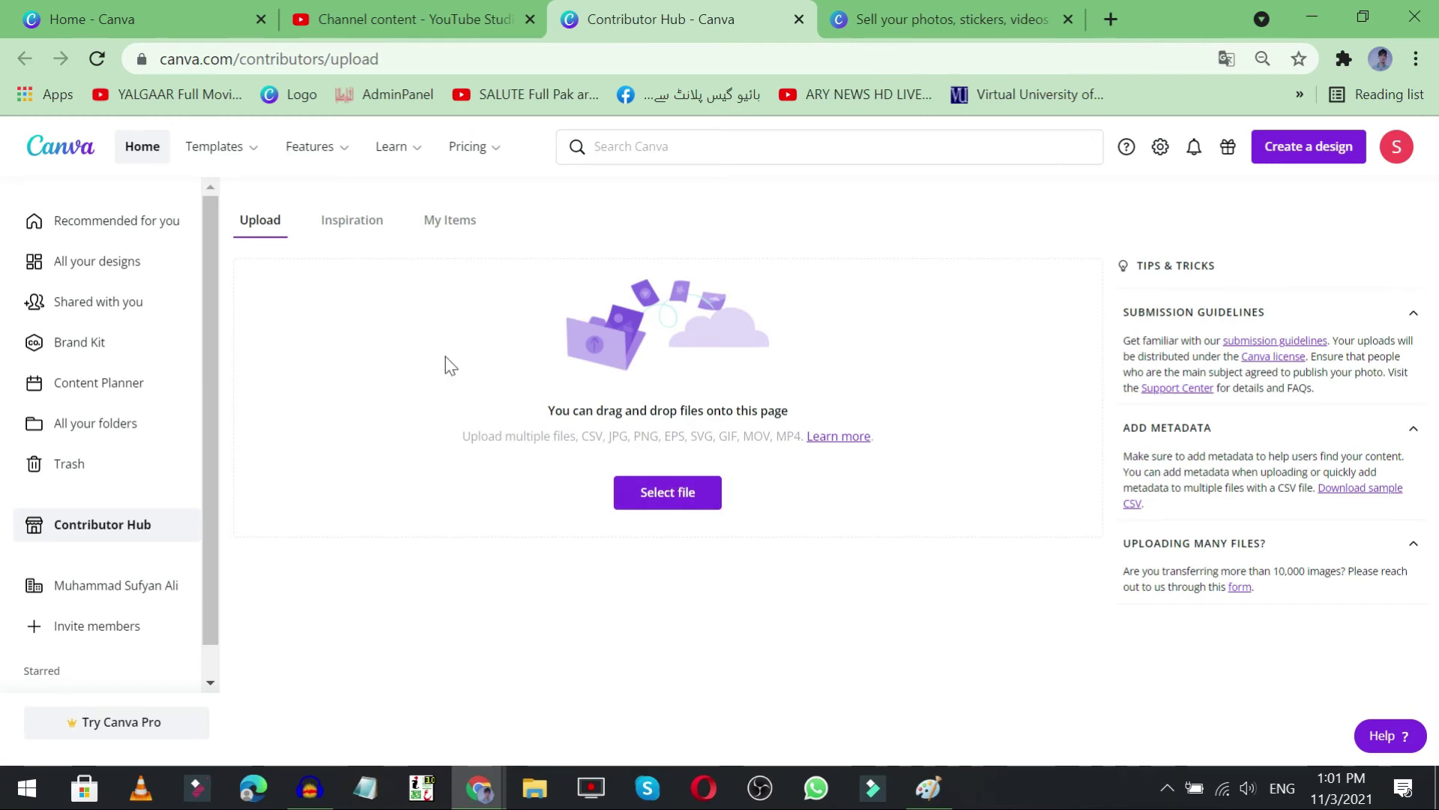
# Step: View the Contributor Hub's Inspiration section and the approved uploads under My Items
pyautogui.click(353, 234)
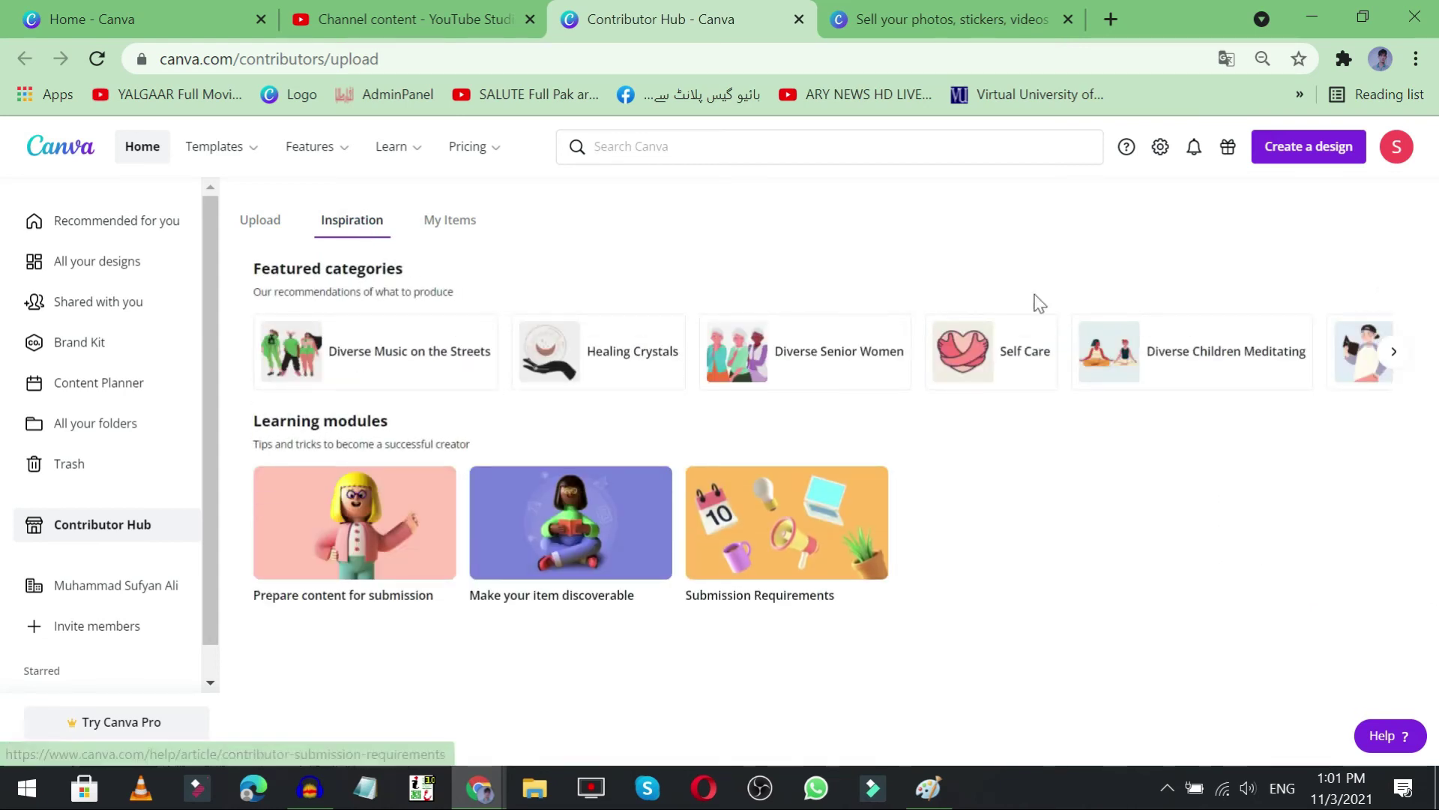
pyautogui.click(442, 223)
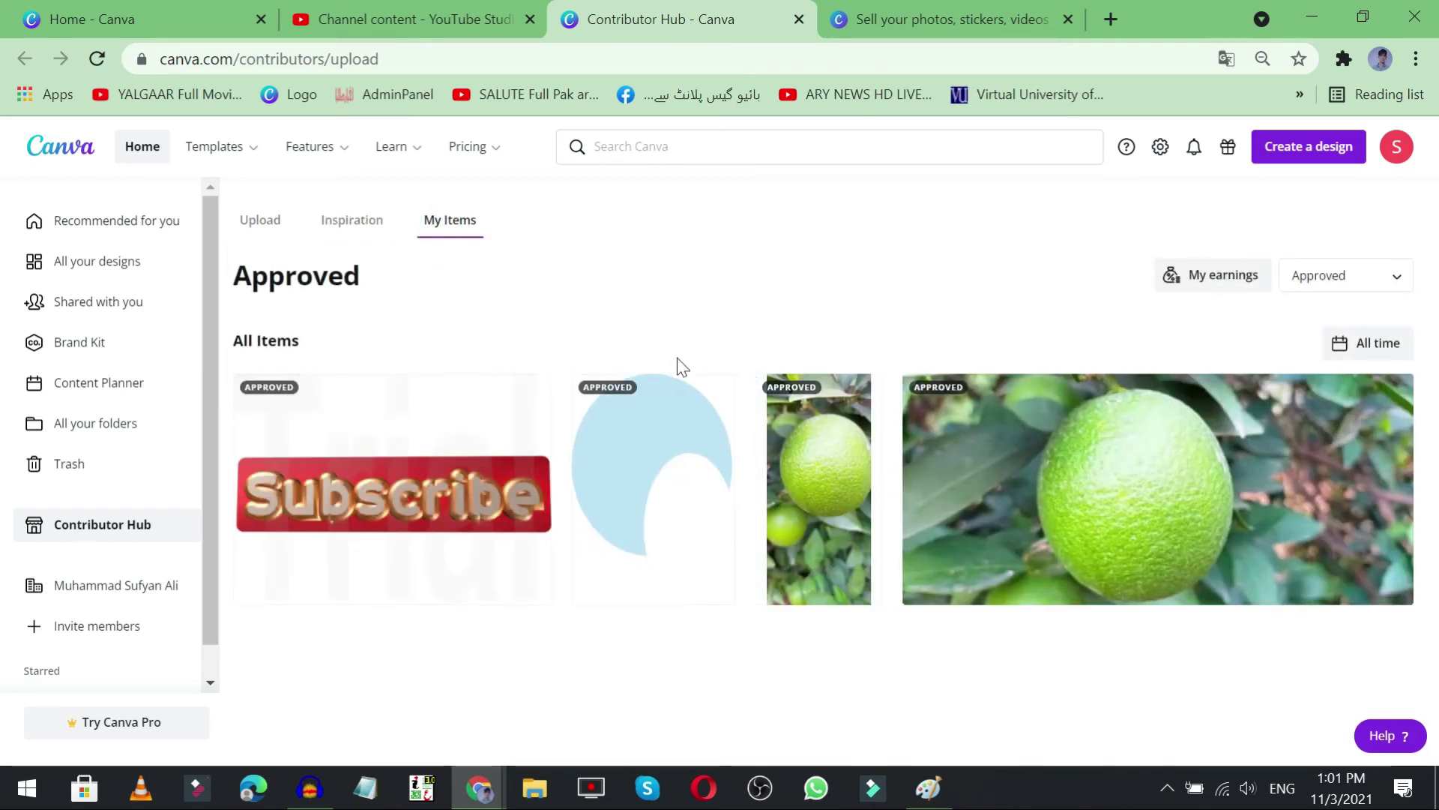
pyautogui.click(407, 299)
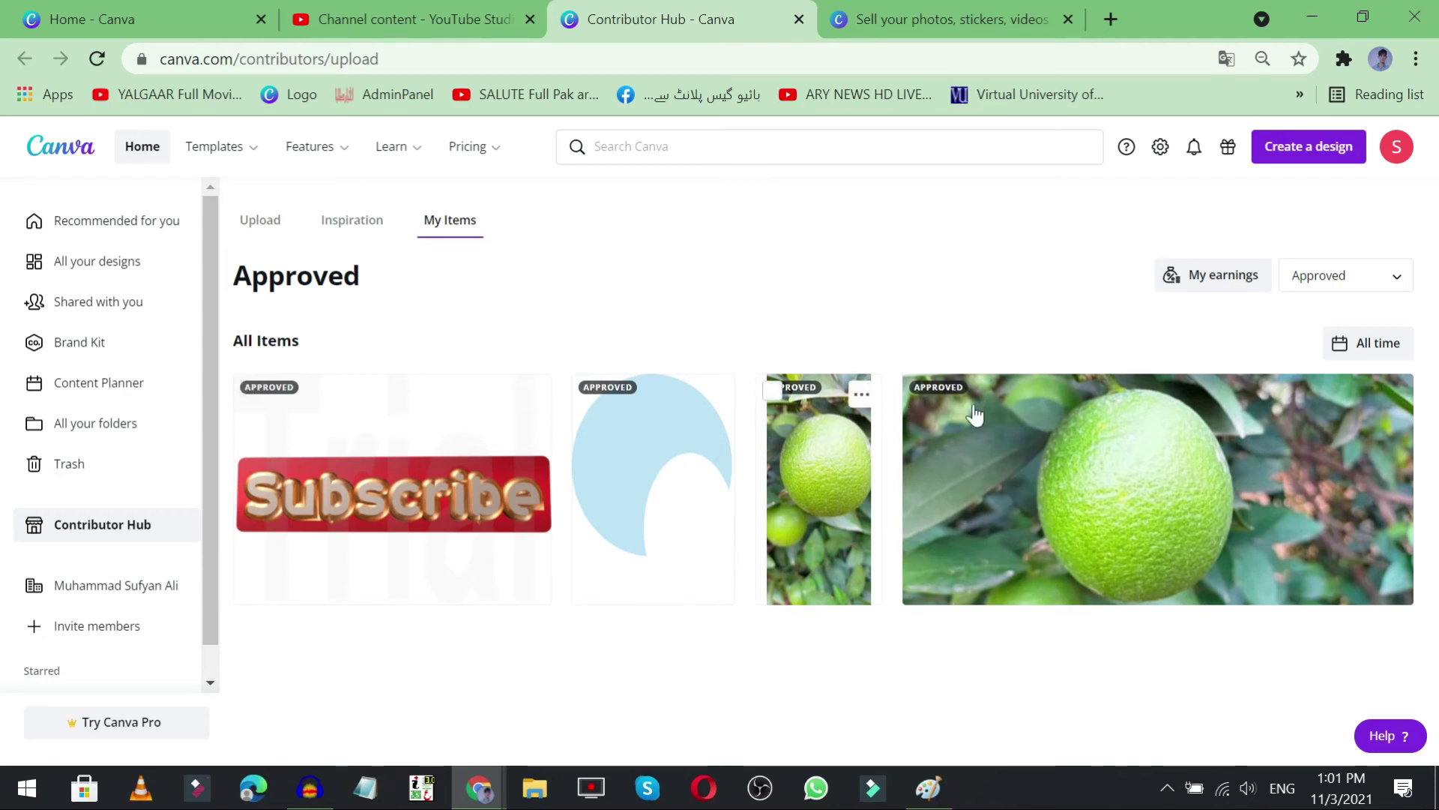
# Step: Filter My Items by the In Review status
pyautogui.click(1336, 287)
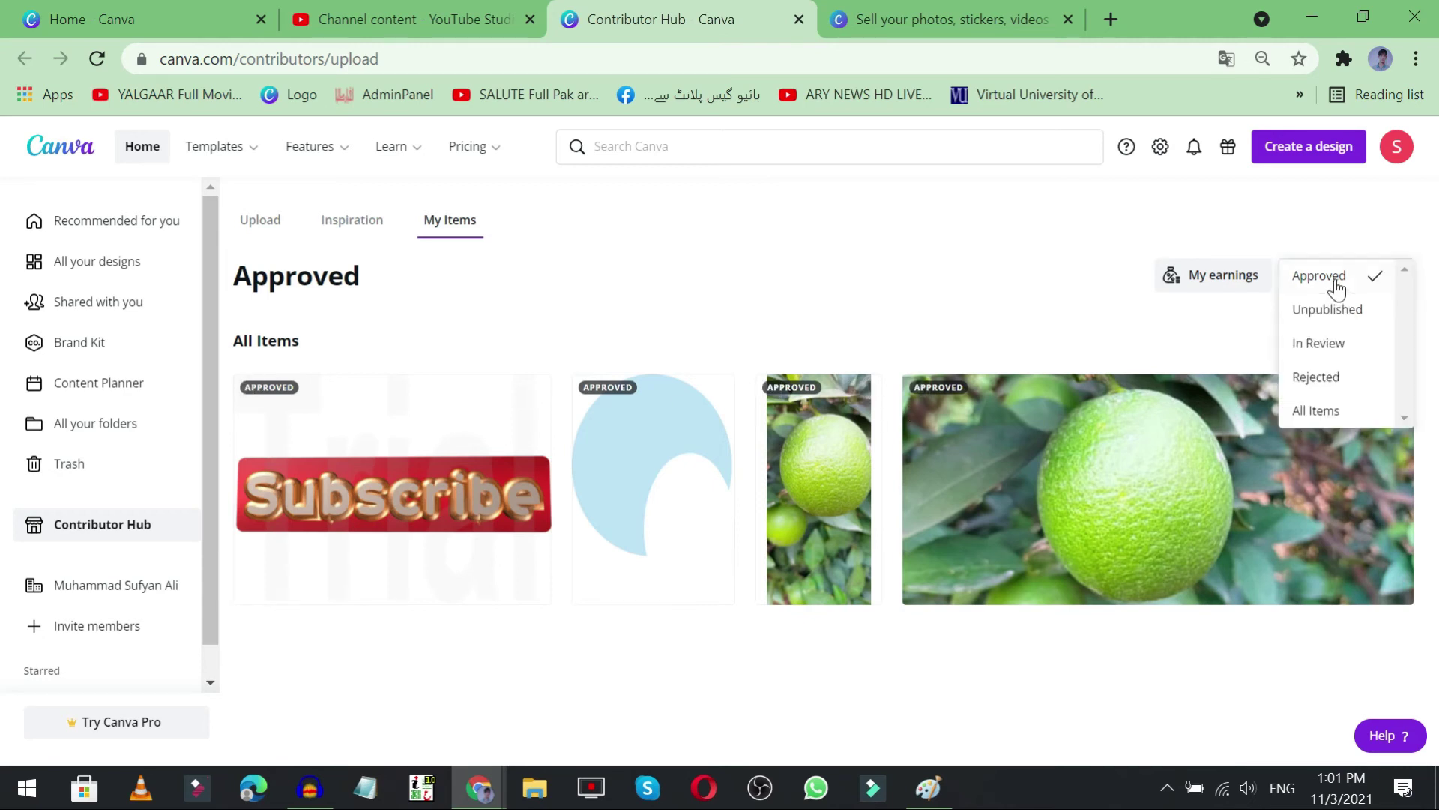
pyautogui.click(1328, 349)
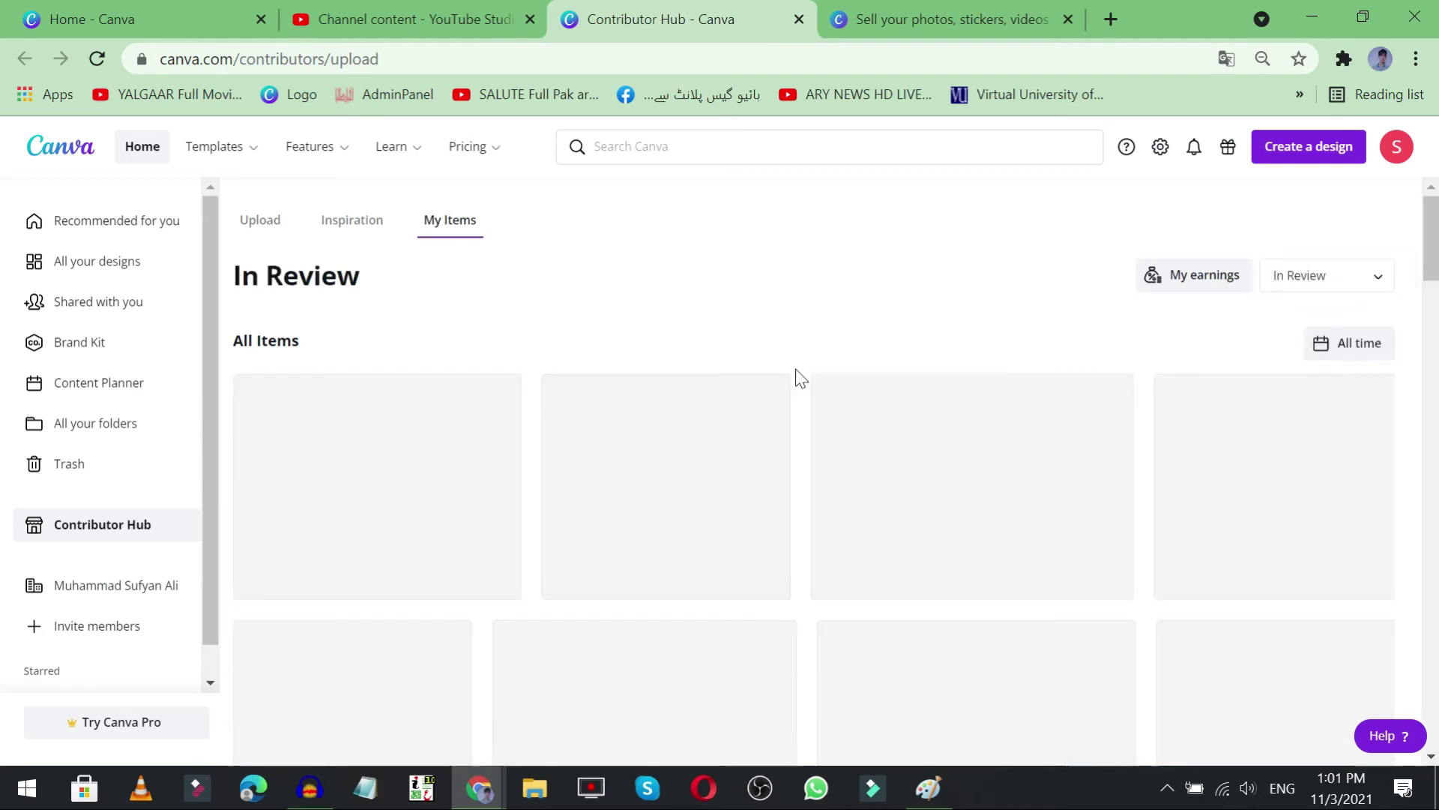
# Step: Check the available status filters for My Items, keeping In Review, and open My earnings
pyautogui.click(1306, 279)
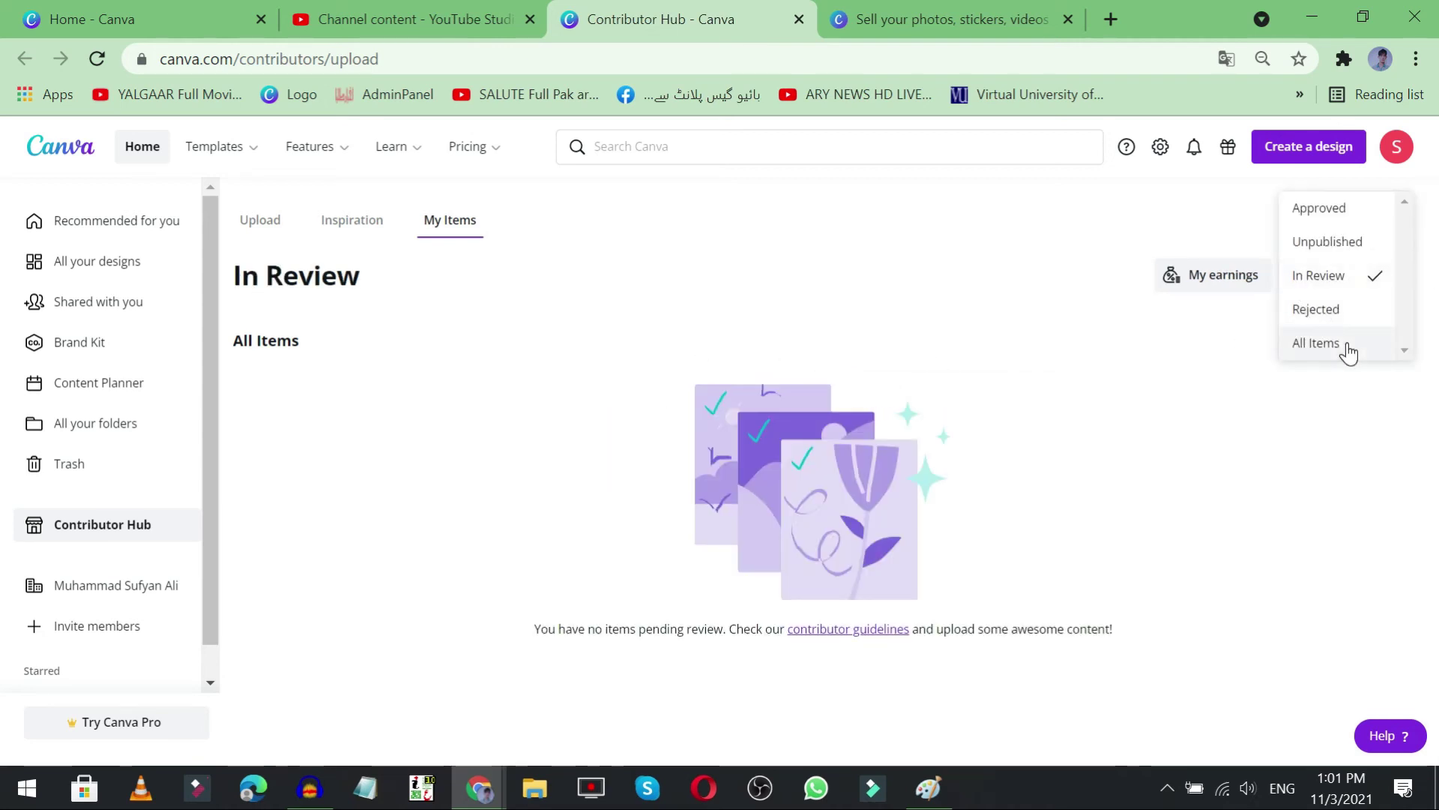
pyautogui.click(1049, 251)
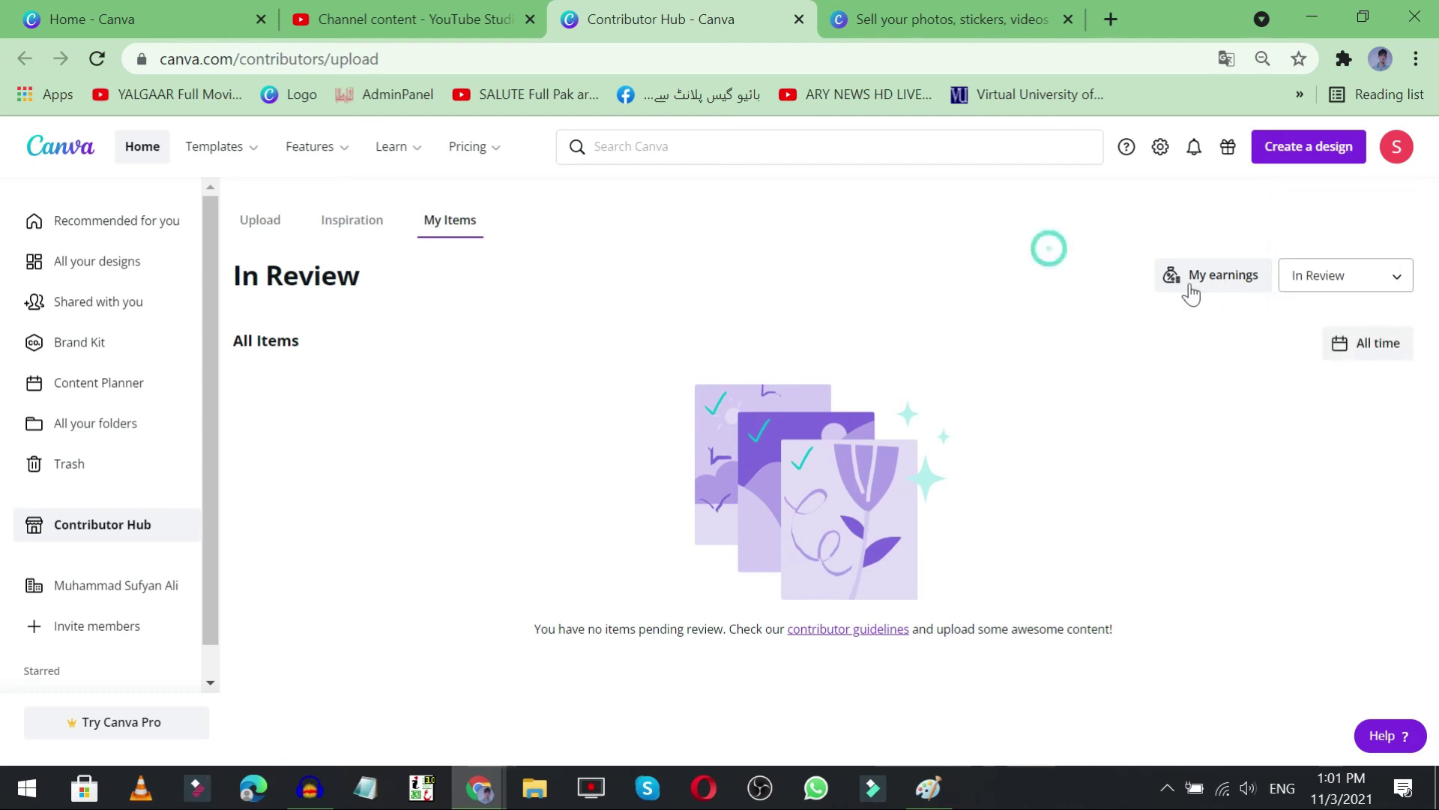
pyautogui.click(1205, 283)
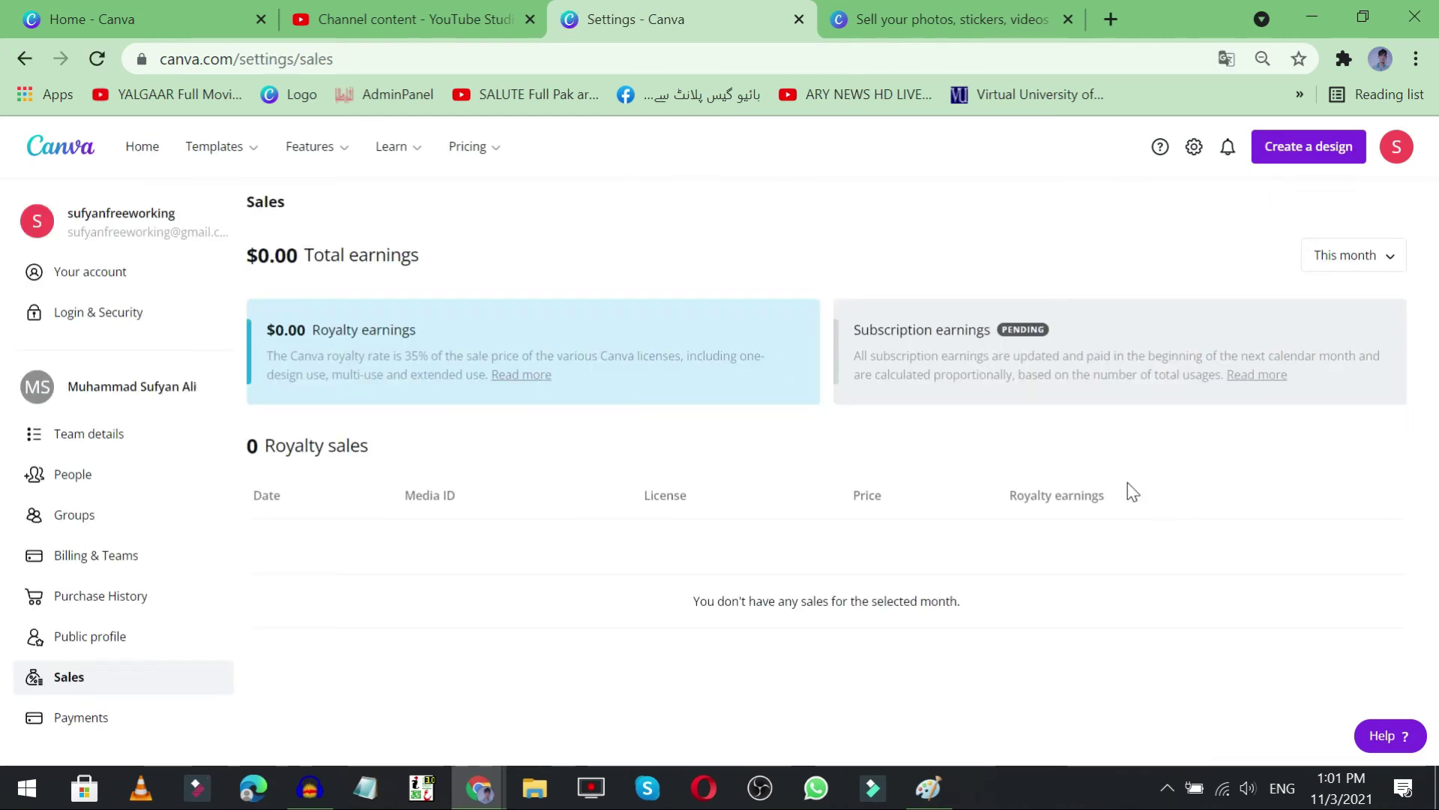
# Step: Review the royalty and subscription earnings descriptions on the Sales page and the available earnings periods, keeping This month
pyautogui.keyDown('shift'); pyautogui.click(1052, 396); pyautogui.keyUp('shift')
pyautogui.click(396, 352)
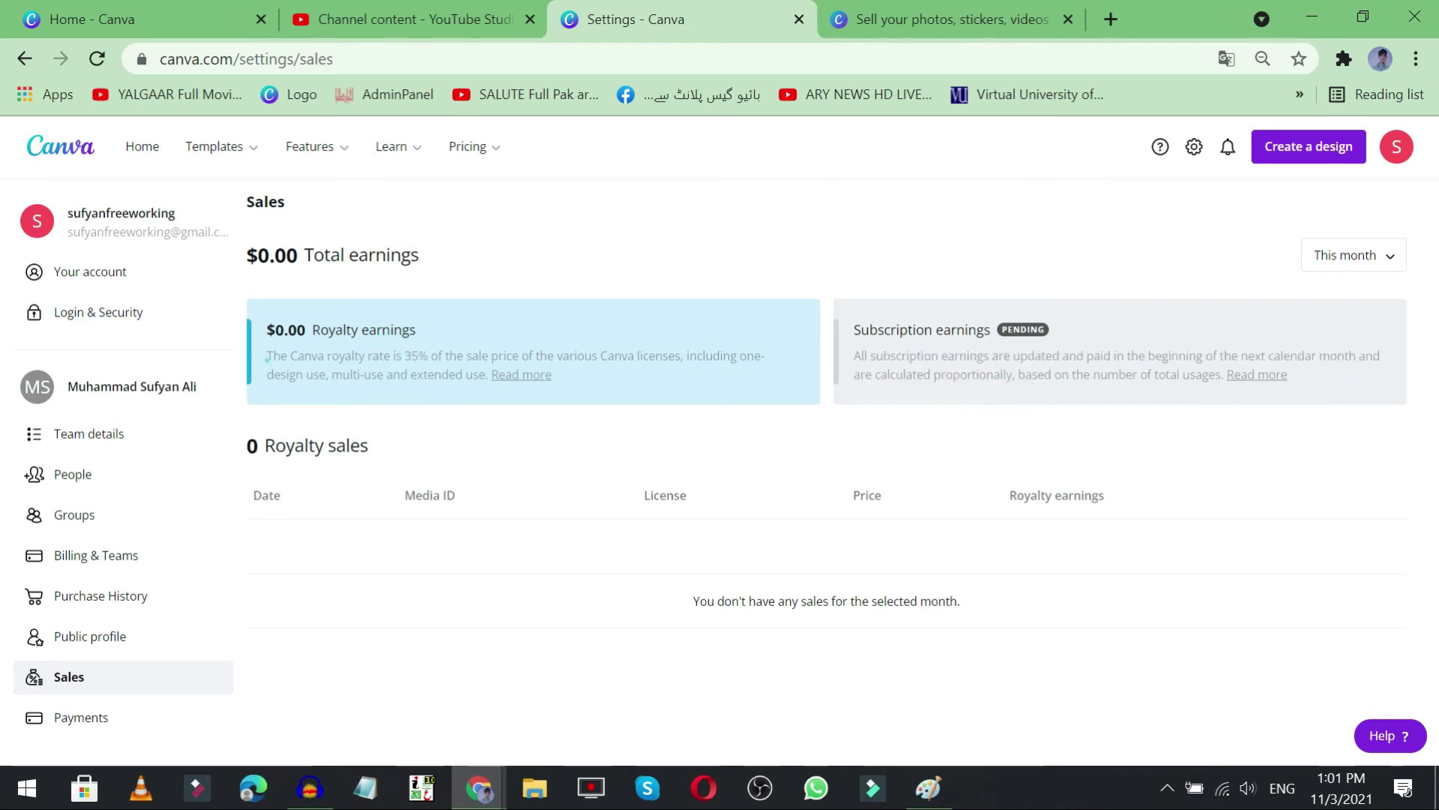
pyautogui.moveTo(267, 353); pyautogui.dragTo(612, 398)
pyautogui.click(718, 259)
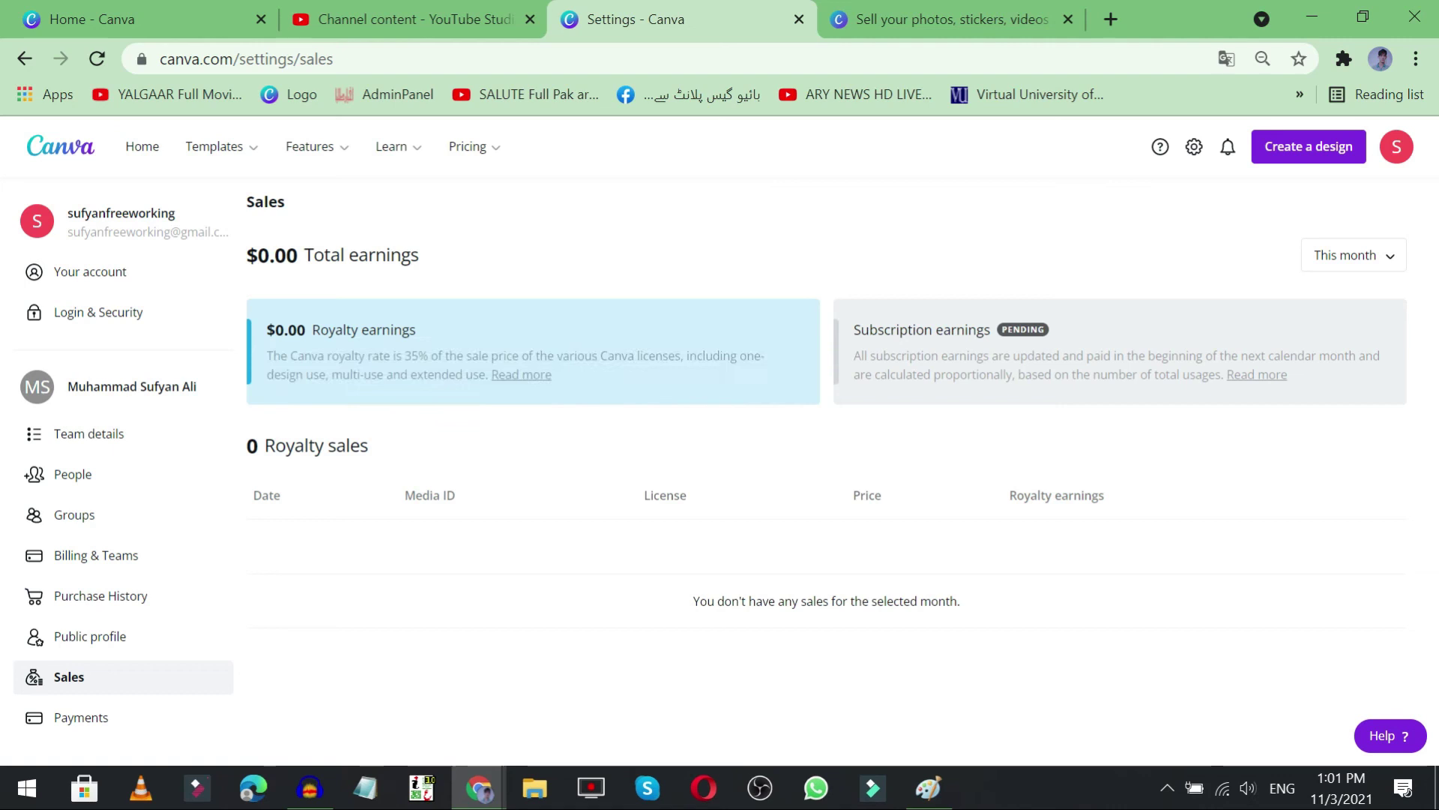
pyautogui.click(1343, 270)
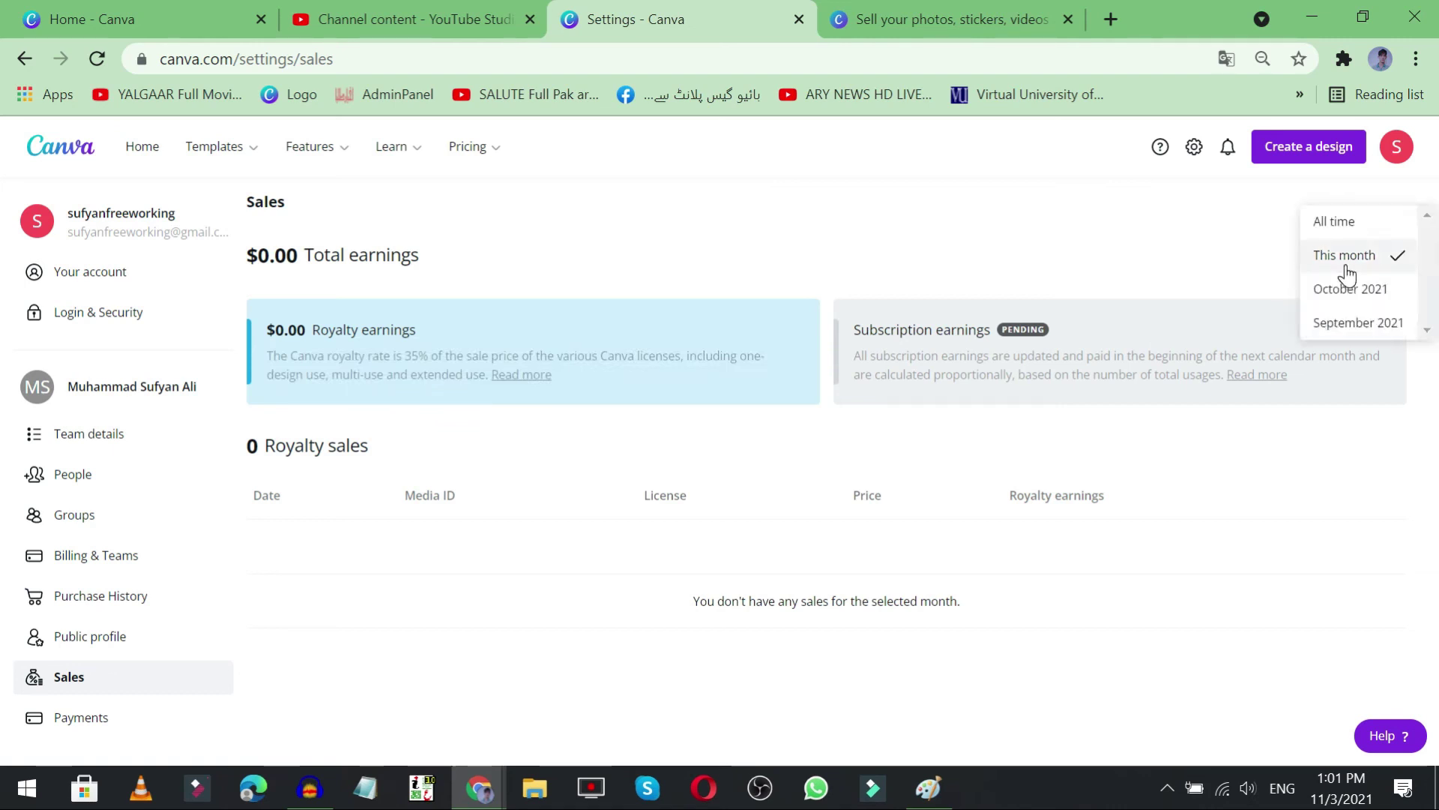
pyautogui.click(941, 270)
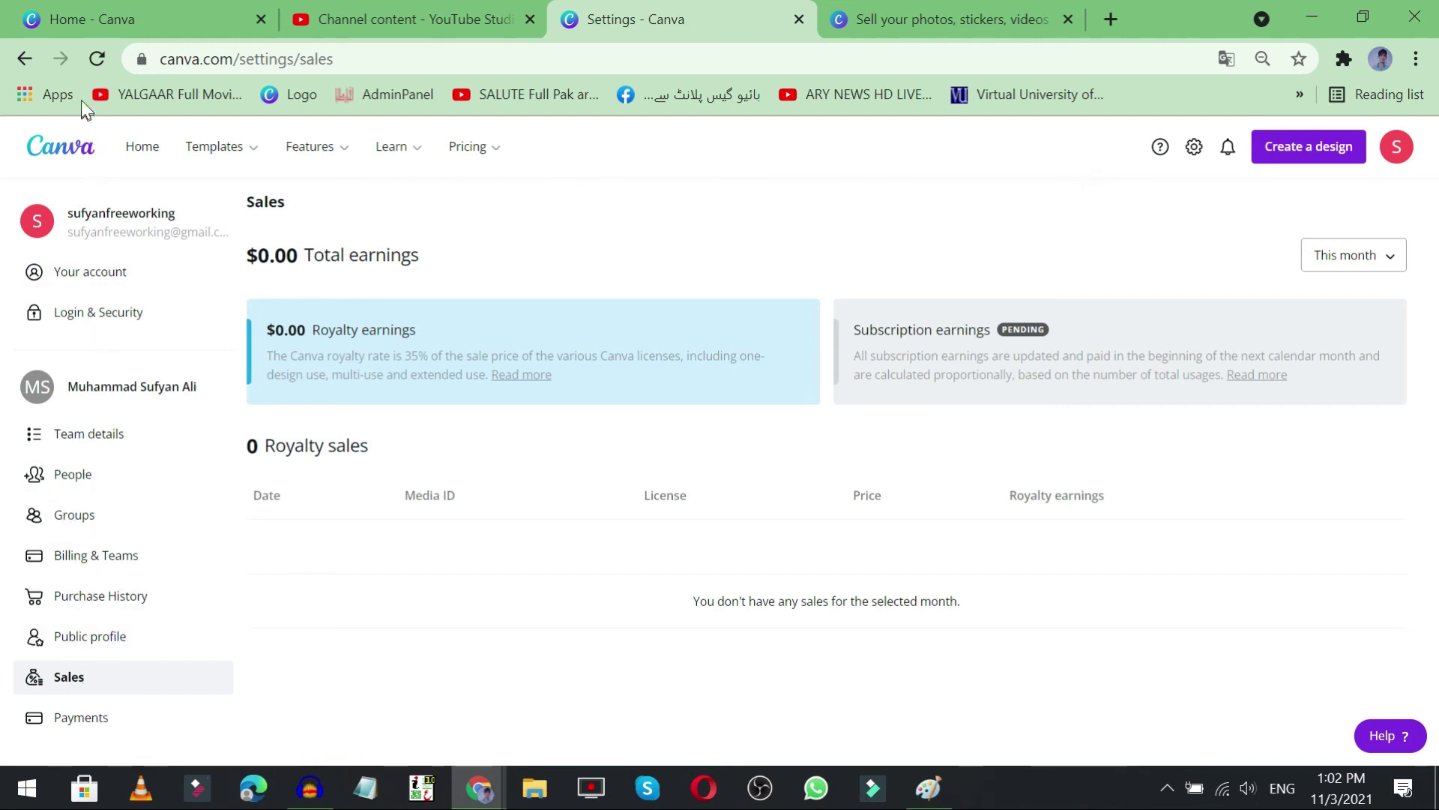
# Step: Return to the Contributor Hub's upload page by way of the Canva home page
pyautogui.click(58, 154)
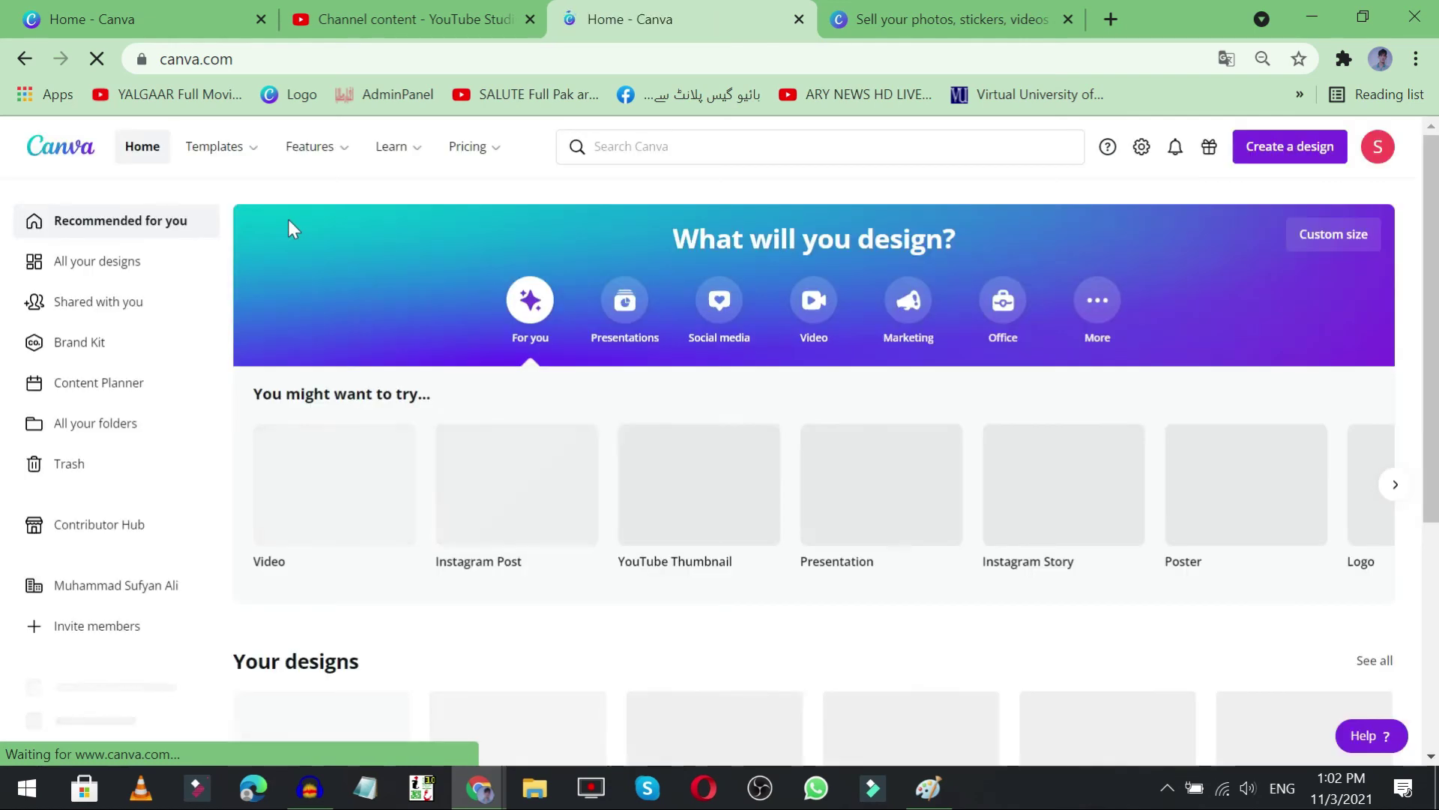
pyautogui.click(73, 534)
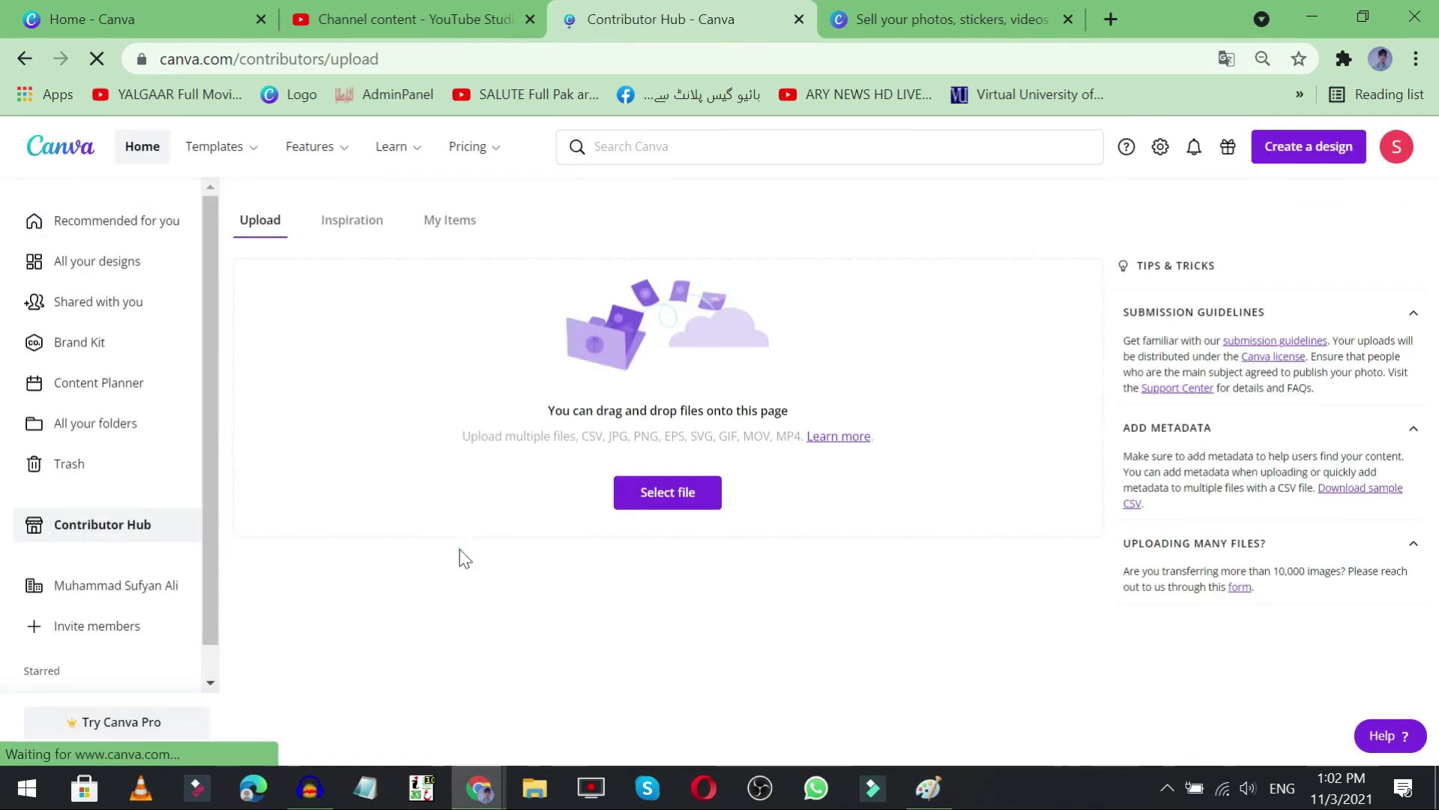